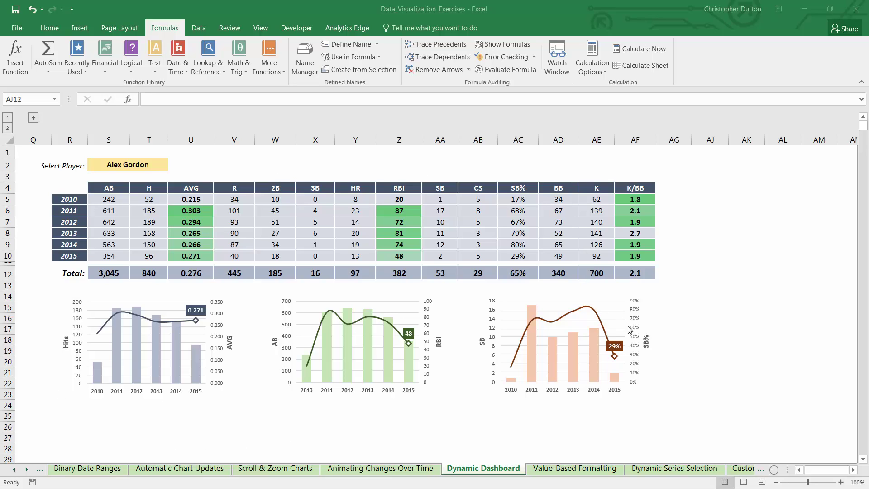
# - Shrink the Hits/AVG and AB/RBI charts and stack AB/RBI directly below Hits/AVG
pyautogui.moveTo(156, 338)
pyautogui.keyDown('ctrl'); pyautogui.click(189, 343); pyautogui.keyUp('ctrl')
pyautogui.keyDown('ctrl'); pyautogui.click(450, 387); pyautogui.keyUp('ctrl')
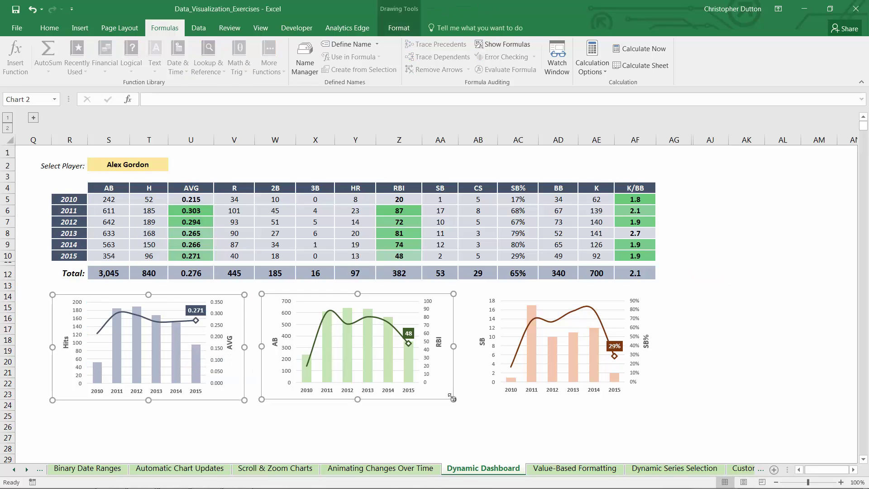
pyautogui.moveTo(452, 399); pyautogui.dragTo(422, 384)
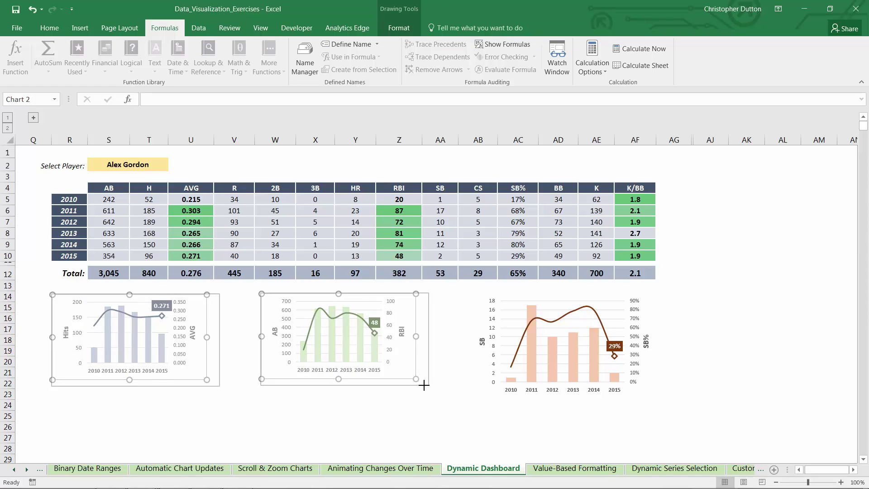
pyautogui.click(253, 346)
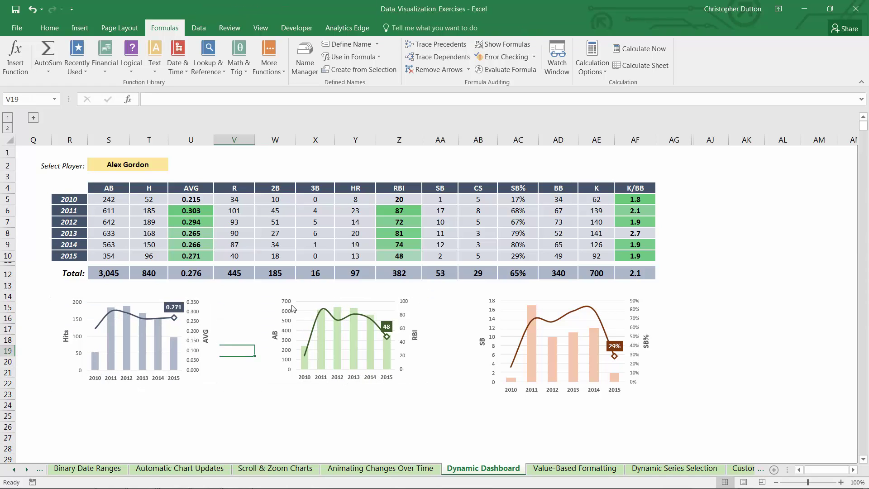
pyautogui.moveTo(272, 319); pyautogui.dragTo(62, 416)
pyautogui.click(141, 296)
pyautogui.moveTo(142, 296); pyautogui.dragTo(166, 288)
pyautogui.click(164, 397)
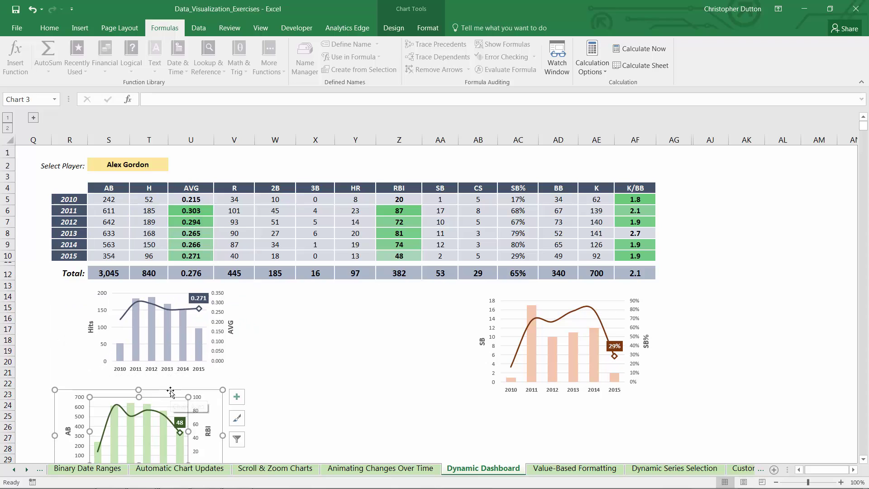
pyautogui.moveTo(165, 397); pyautogui.dragTo(193, 376)
# - Move the SB/SB% chart beside the stacked charts and enlarge it
pyautogui.click(517, 297)
pyautogui.moveTo(490, 302); pyautogui.dragTo(277, 323)
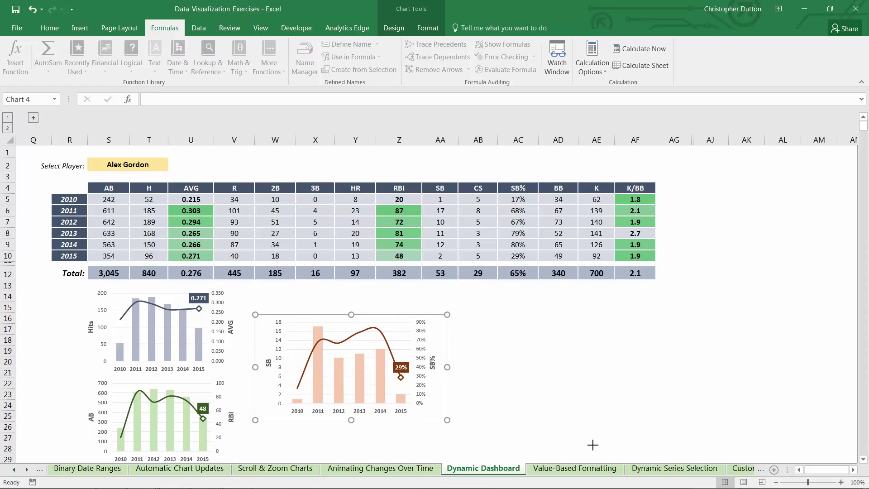
pyautogui.moveTo(592, 445); pyautogui.dragTo(656, 411)
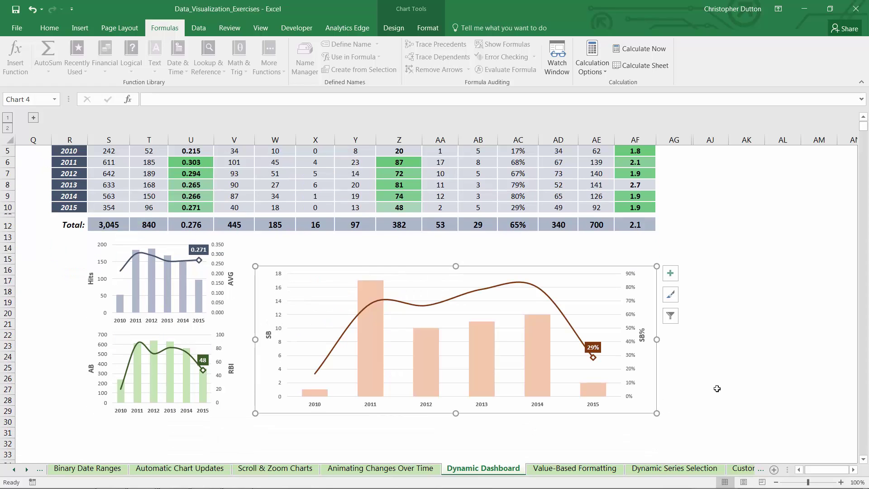
pyautogui.click(723, 378)
pyautogui.scroll(2, 679, 380)
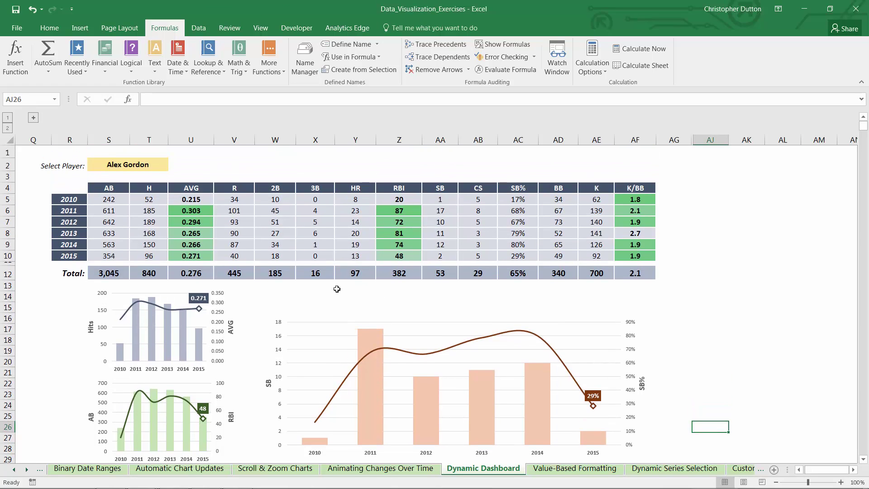
# - Add a bold italic right-aligned 'Select Metric 1:' label in X14 and fill Y14 yellow
pyautogui.click(312, 297)
pyautogui.write('Select')
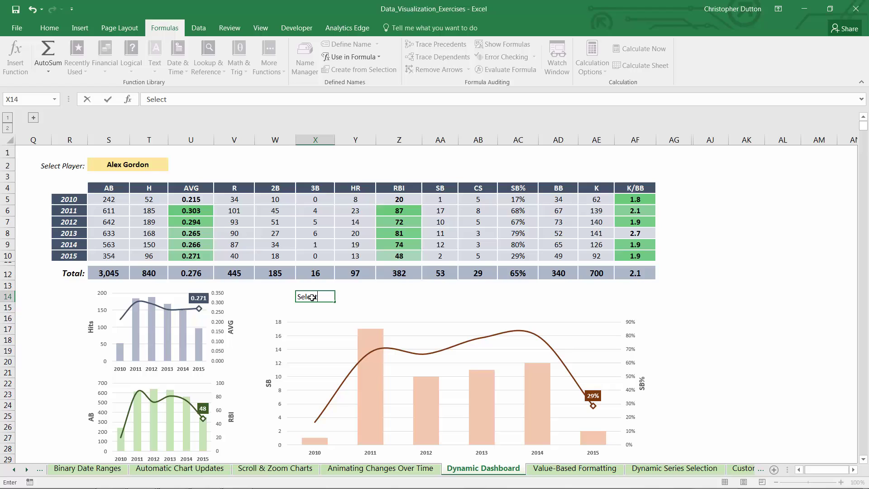
pyautogui.write(' Metric 1:')
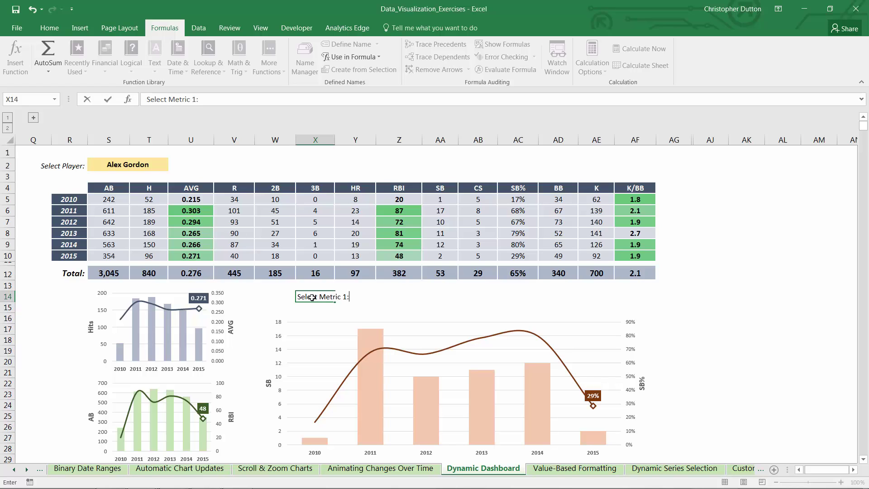
pyautogui.hotkey('ctrl', 'Return')
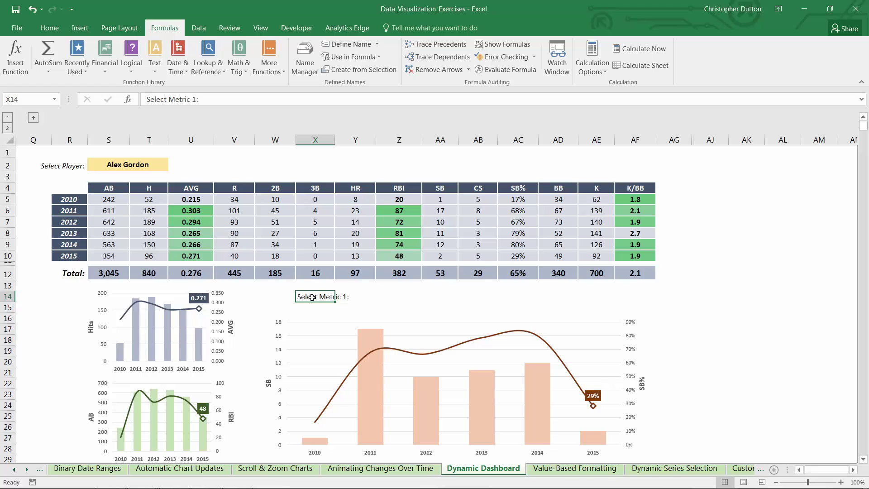
pyautogui.hotkey('ctrl', 'b')
pyautogui.hotkey('ctrl', 'i')
pyautogui.click(50, 27)
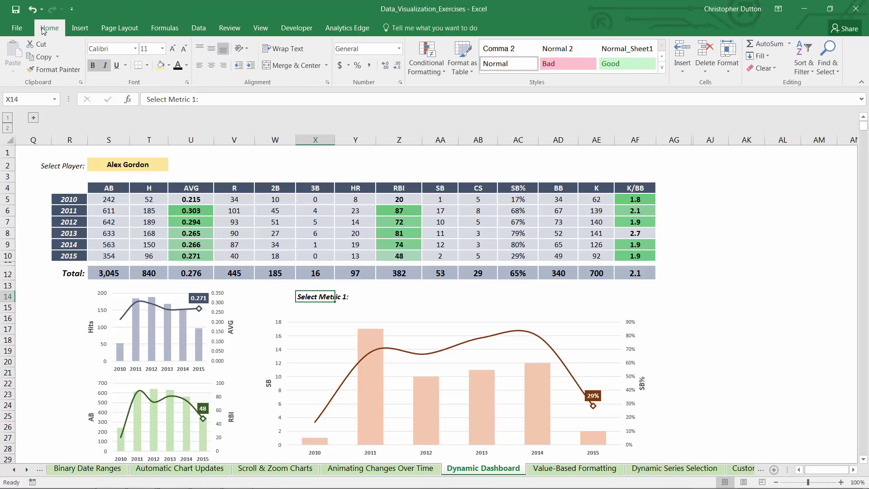
pyautogui.click(225, 67)
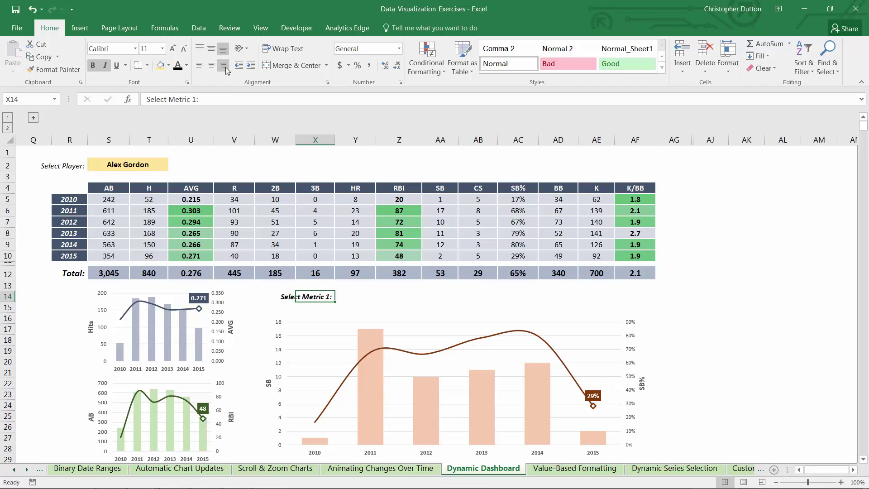
pyautogui.click(360, 298)
pyautogui.click(160, 65)
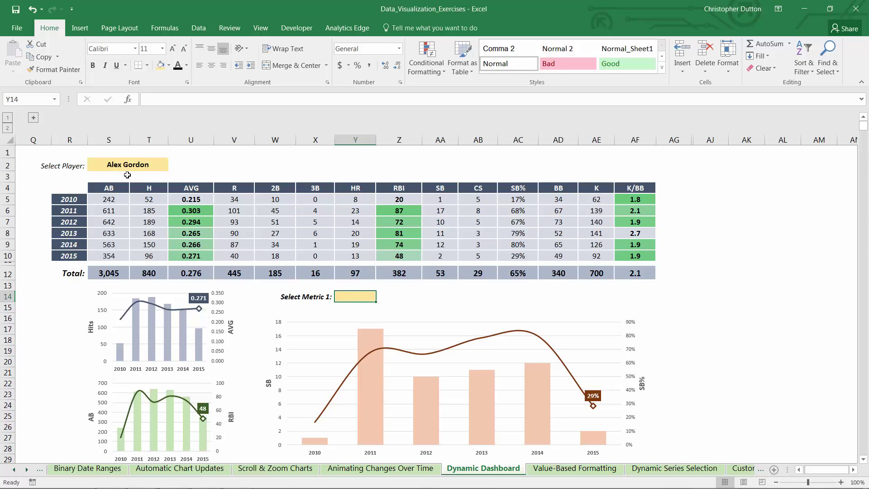
# - Add 'Select Metric 2:' in AA14 with the same formatting via Format Painter and fill AB14 yellow
pyautogui.click(432, 297)
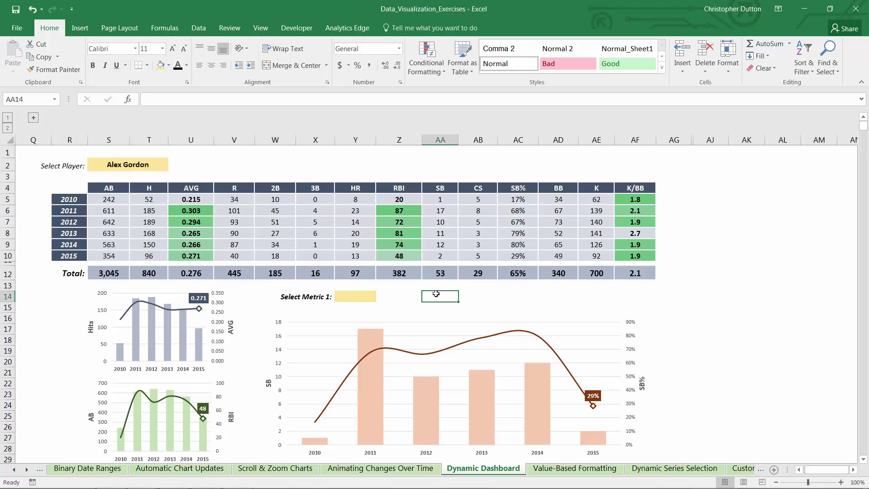
pyautogui.write('Selec')
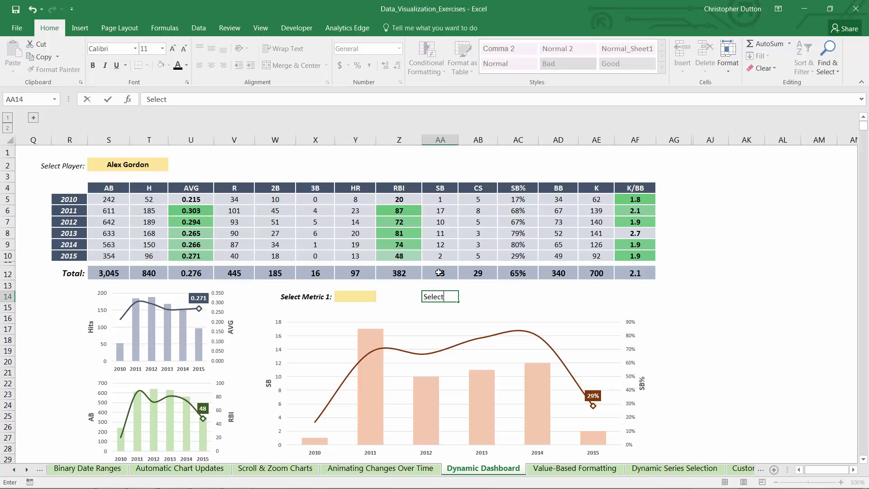
pyautogui.write('t Metric 2:')
pyautogui.hotkey('ctrl', 'Return')
pyautogui.click(318, 296)
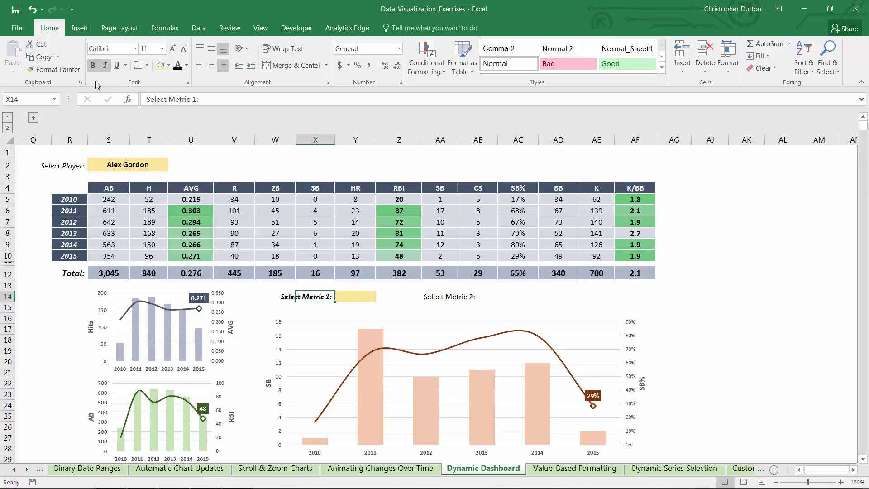
pyautogui.click(54, 69)
pyautogui.click(453, 297)
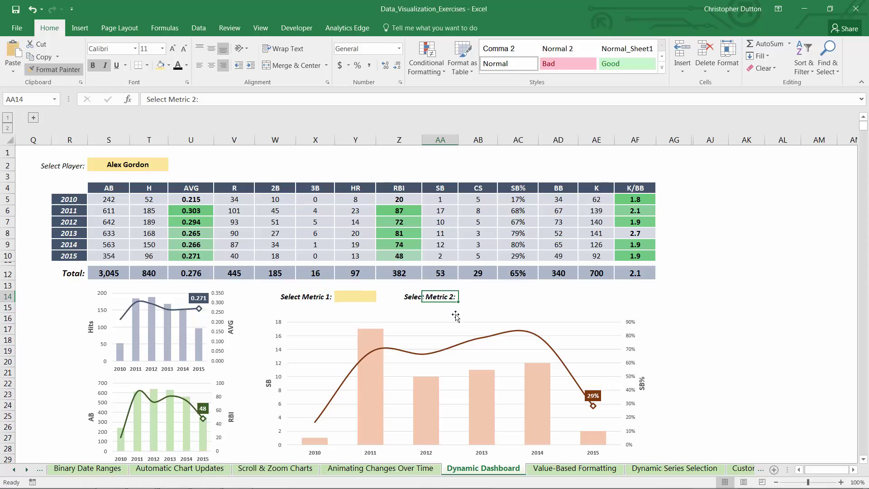
pyautogui.click(473, 299)
pyautogui.click(160, 66)
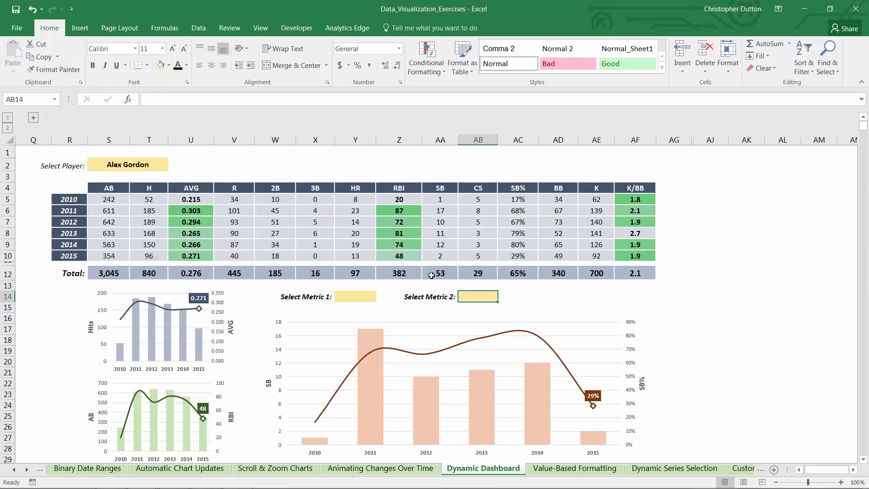
pyautogui.click(522, 294)
pyautogui.click(356, 296)
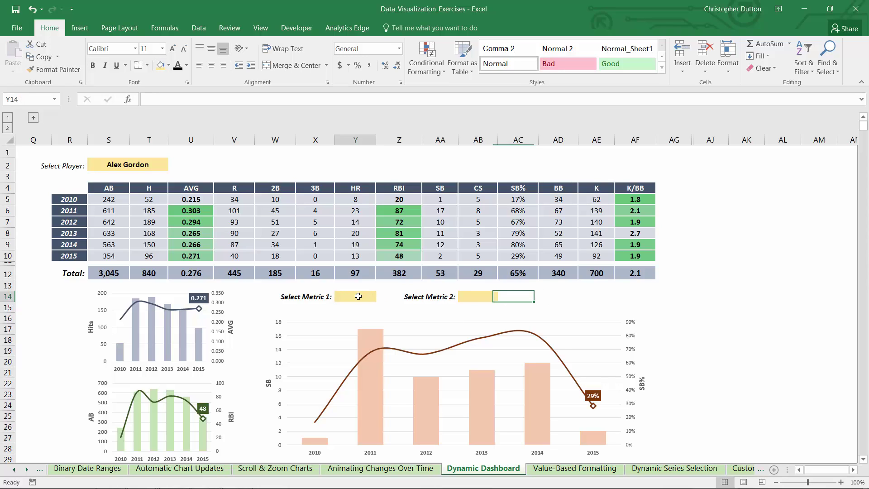
pyautogui.click(469, 295)
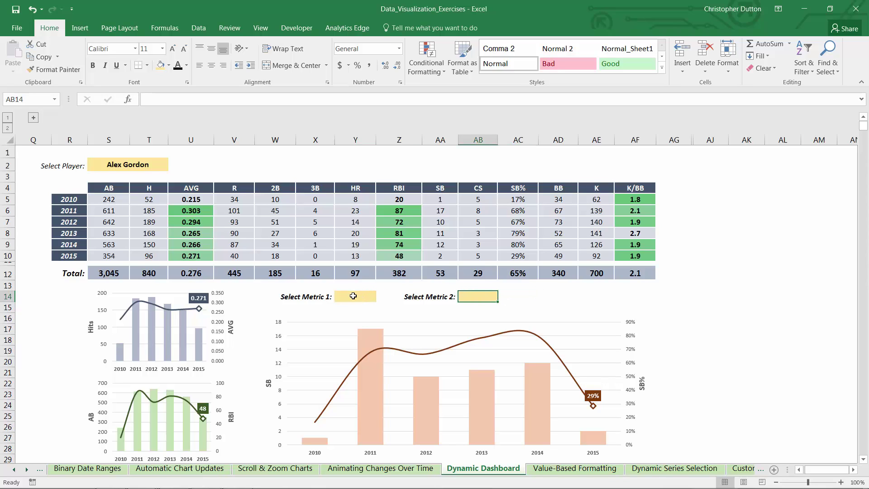
# - Unhide columns AG:AJ to reveal the Metrics and Players lists
pyautogui.click(134, 164)
pyautogui.click(469, 296)
pyautogui.moveTo(674, 140); pyautogui.dragTo(709, 140)
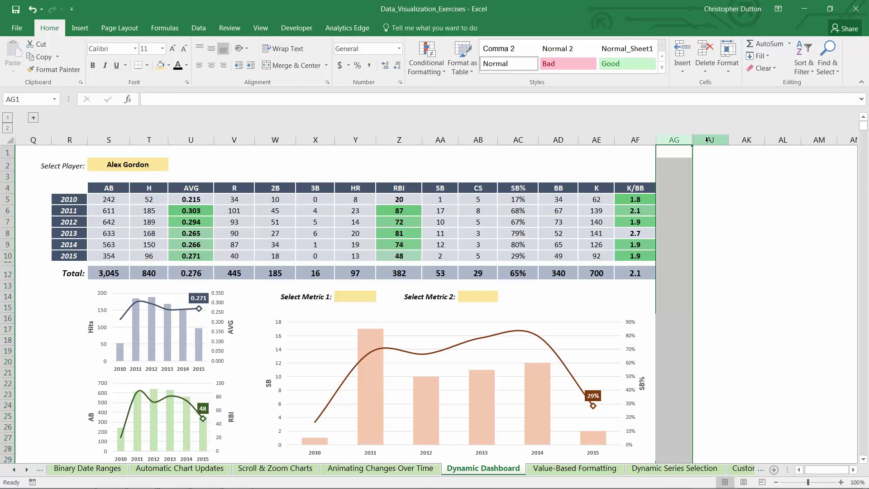
pyautogui.rightClick(708, 140)
pyautogui.click(726, 301)
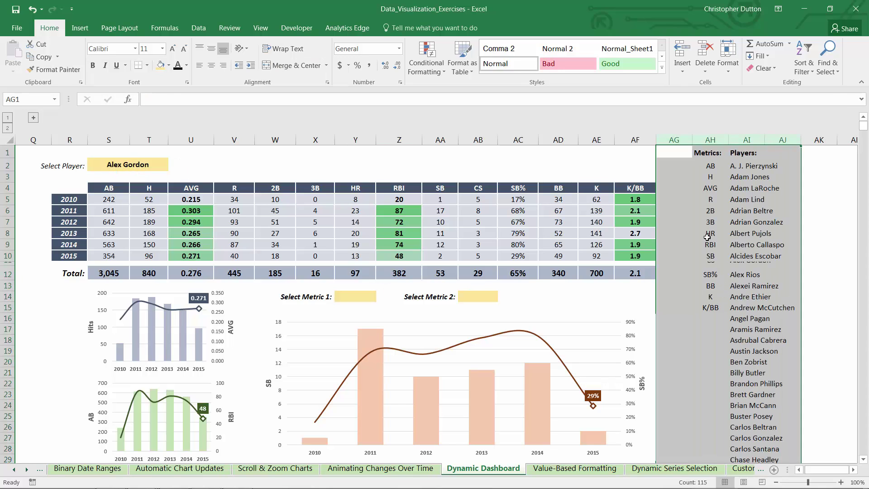
pyautogui.click(755, 168)
pyautogui.moveTo(707, 153); pyautogui.dragTo(713, 310)
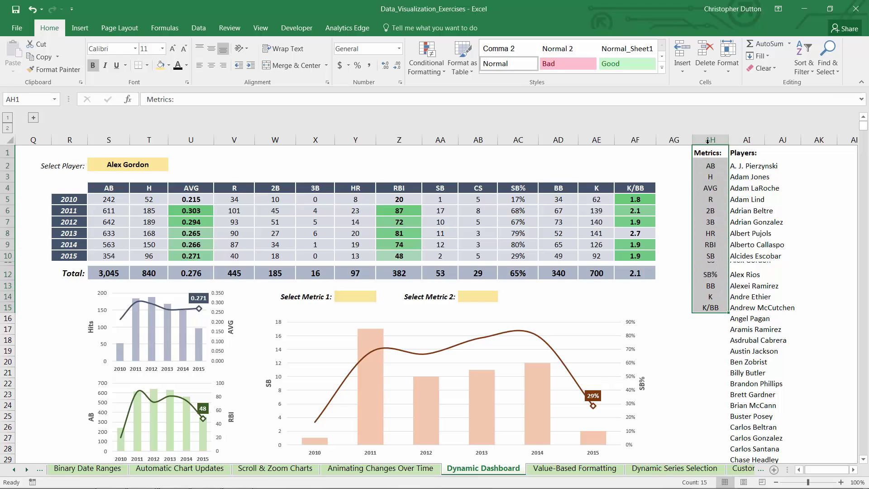
# - Give Y14 a List data validation from =$AH$2:$AH$15 and choose AB
pyautogui.click(355, 296)
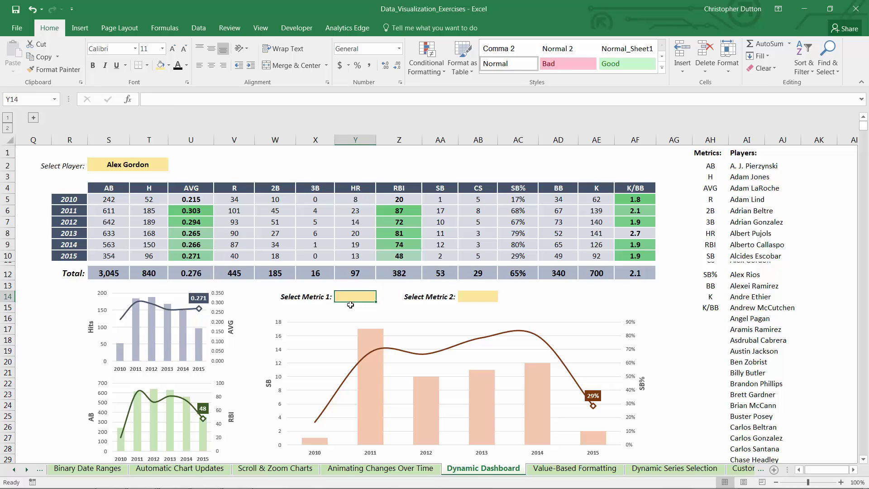
pyautogui.click(197, 28)
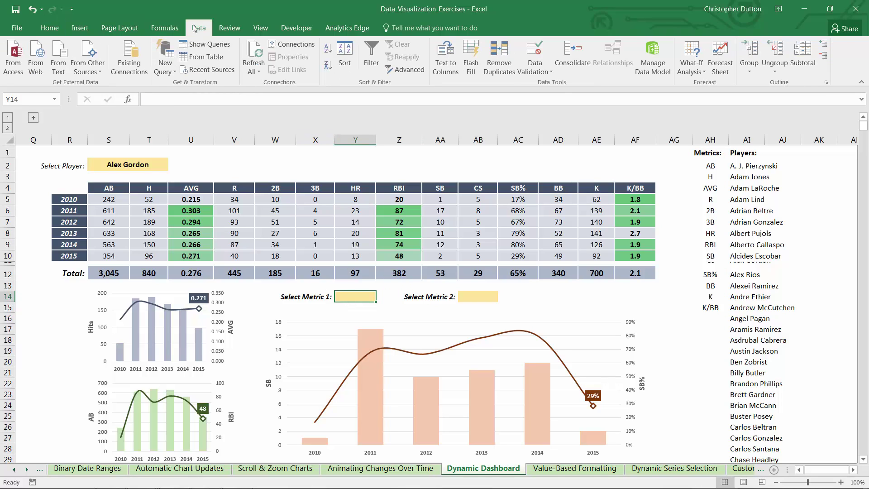
pyautogui.click(534, 71)
pyautogui.click(542, 86)
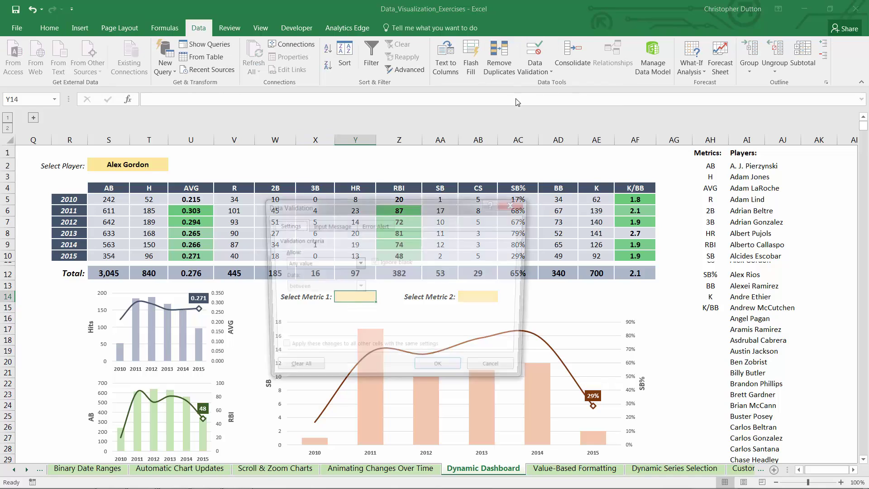
pyautogui.click(304, 263)
pyautogui.click(295, 294)
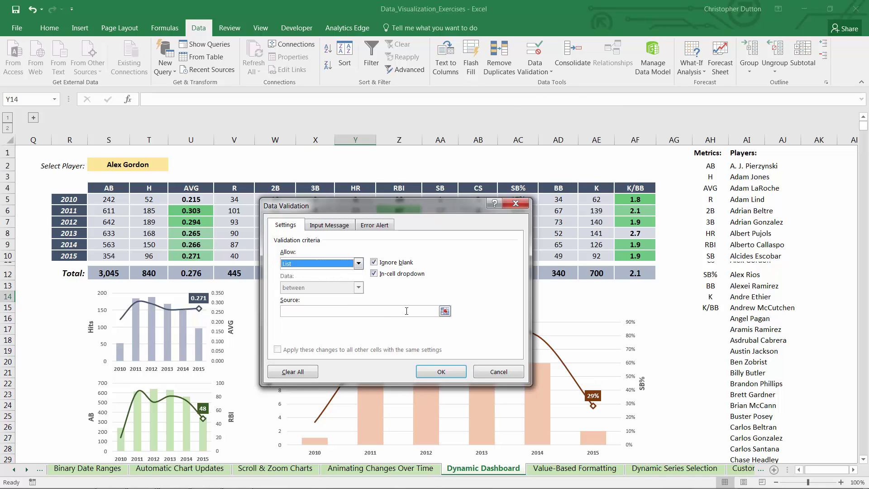
pyautogui.click(444, 311)
pyautogui.moveTo(701, 165); pyautogui.dragTo(710, 308)
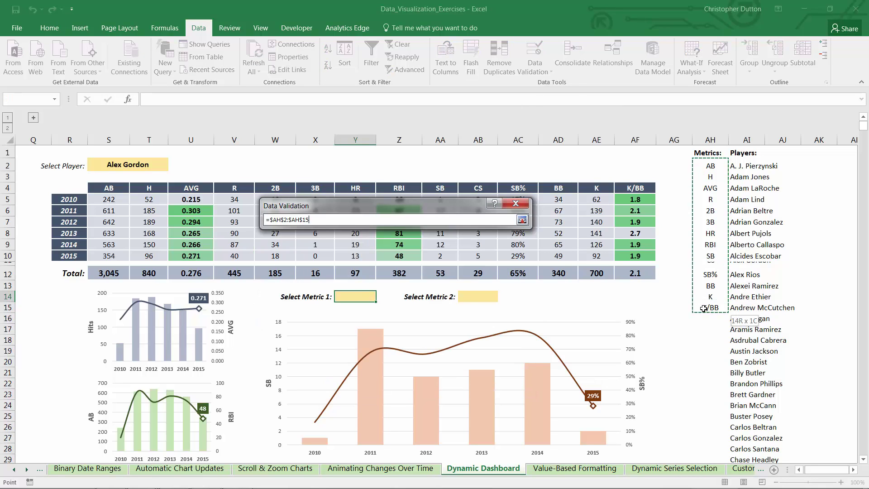
pyautogui.click(522, 221)
pyautogui.click(454, 371)
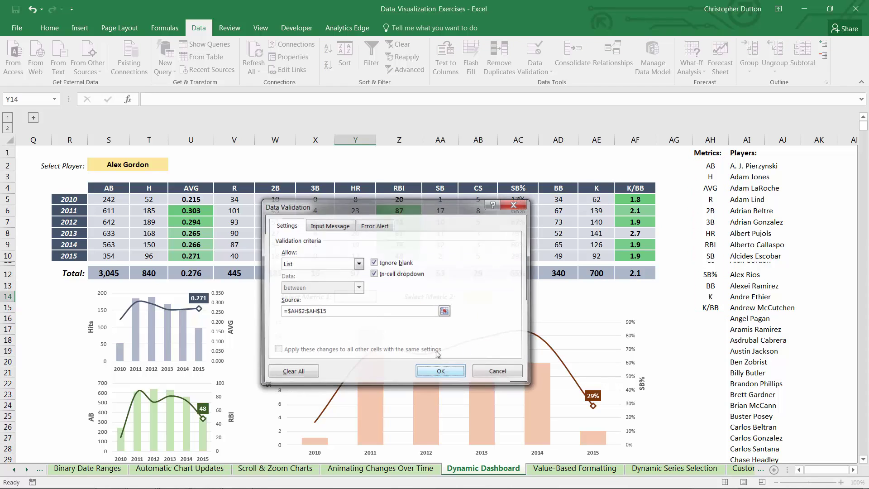
pyautogui.click(381, 297)
pyautogui.click(370, 310)
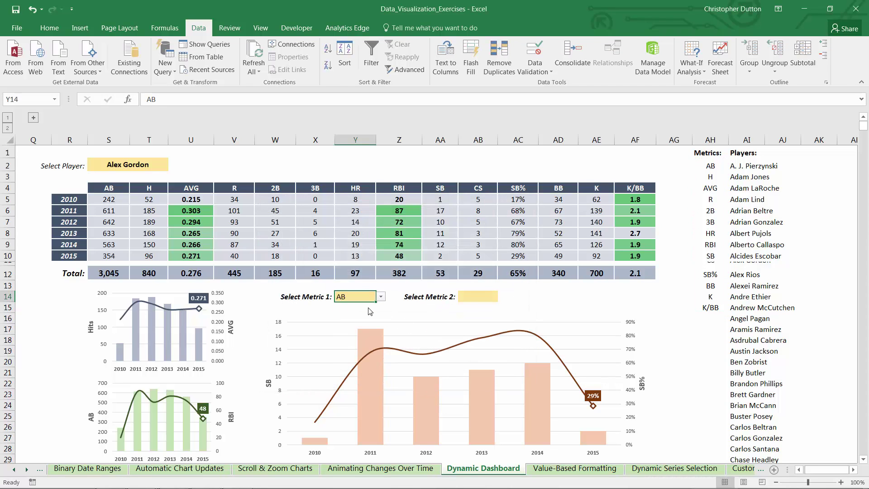
# - Give AB14 the same List validation from =$AH$2:$AH$15 and choose H
pyautogui.click(472, 298)
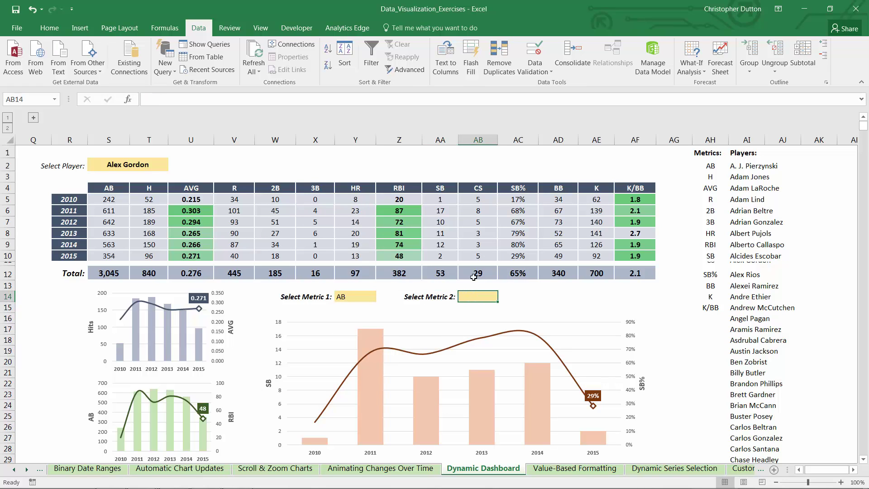
pyautogui.click(535, 68)
pyautogui.click(561, 85)
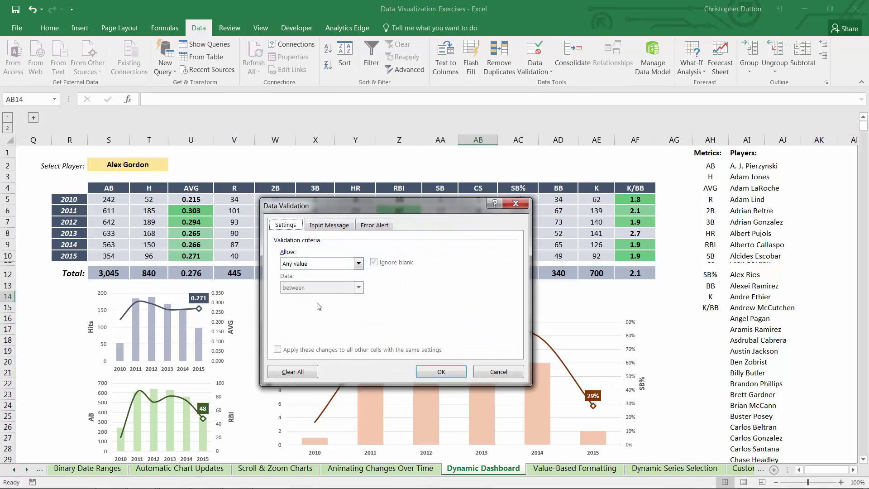
pyautogui.click(316, 264)
pyautogui.click(304, 296)
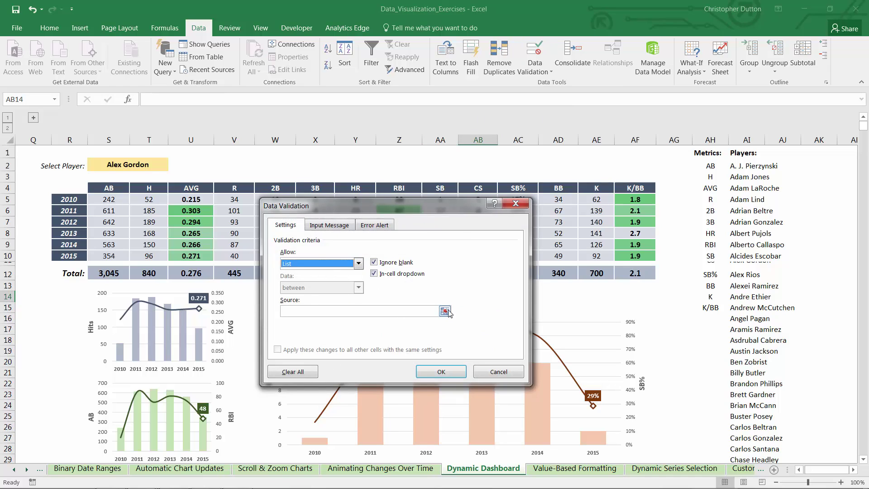
pyautogui.click(445, 312)
pyautogui.moveTo(708, 167); pyautogui.dragTo(710, 309)
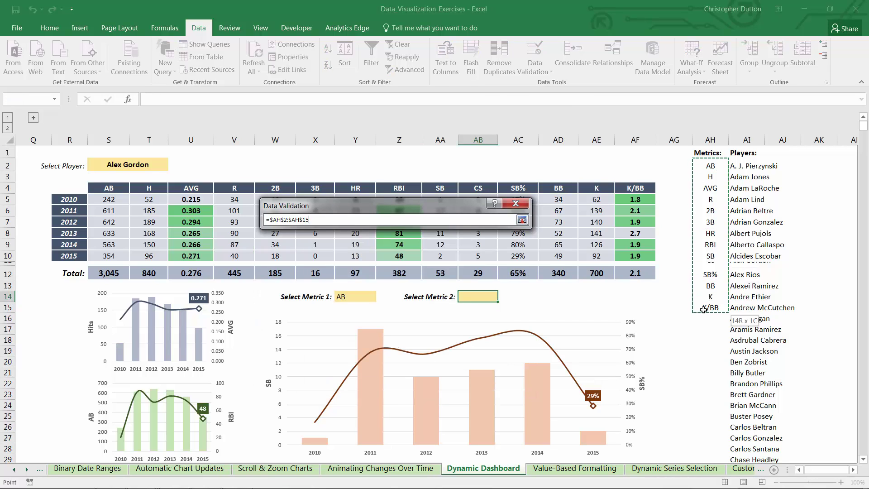
pyautogui.press('Return')
pyautogui.click(441, 368)
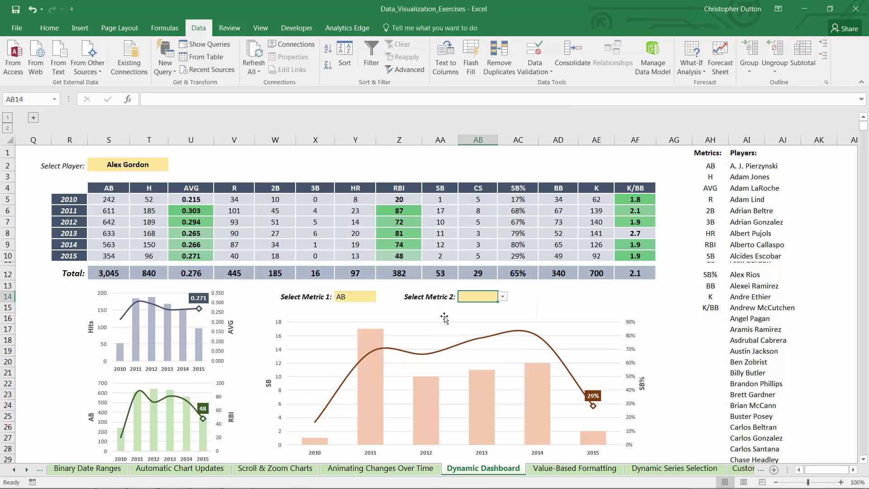
pyautogui.click(503, 297)
pyautogui.click(488, 314)
# - Centre the AB value in Y14 and copy that centring to AB14 with Format Painter
pyautogui.click(355, 299)
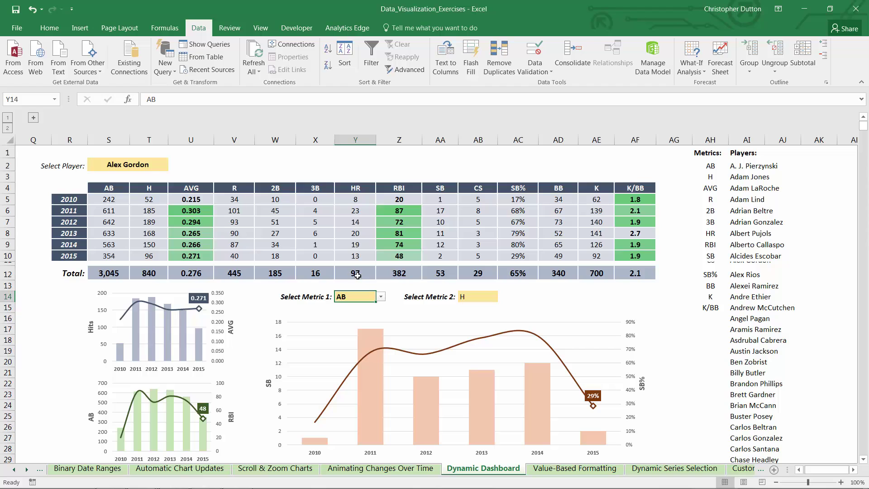
pyautogui.click(56, 30)
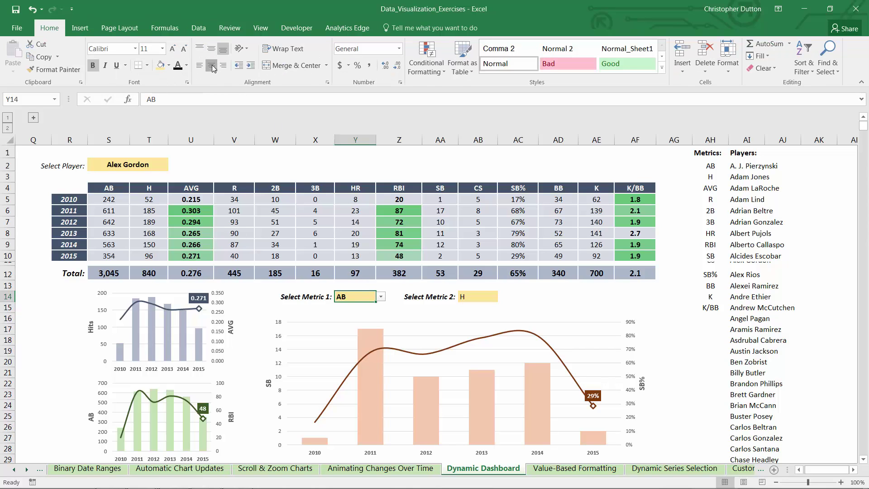
pyautogui.click(211, 65)
pyautogui.click(54, 73)
pyautogui.click(478, 297)
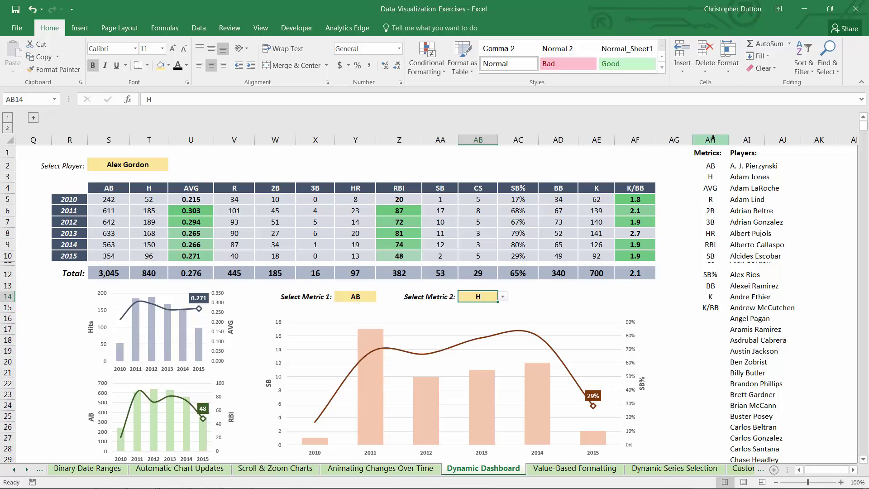
# - Hide the Metrics and Players columns AH:AI and confirm the metric dropdowns still work
pyautogui.moveTo(710, 139); pyautogui.dragTo(746, 139)
pyautogui.rightClick(746, 139)
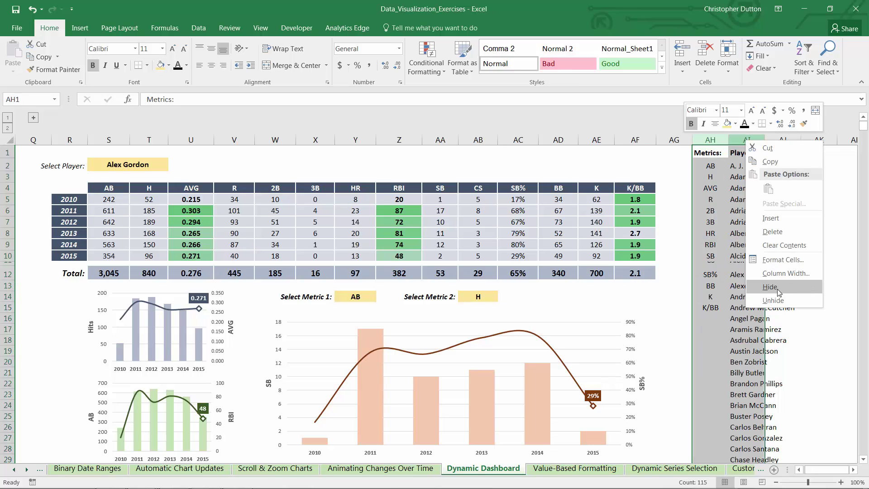
pyautogui.click(776, 287)
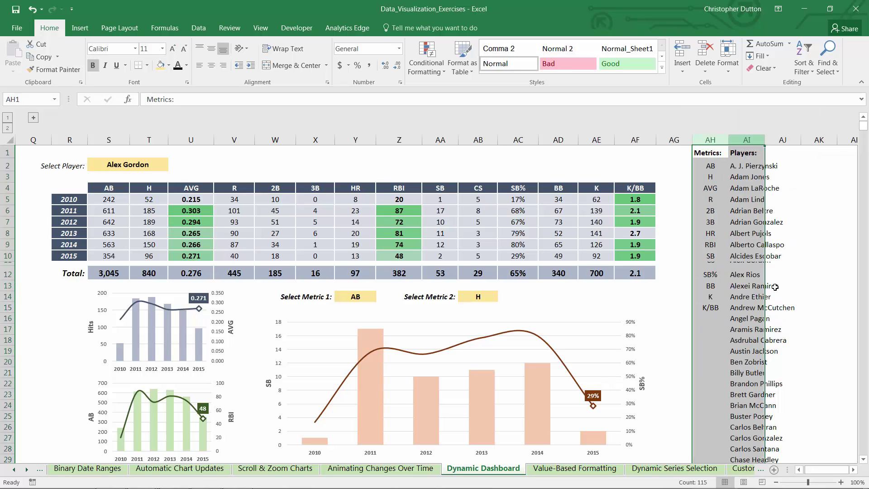
pyautogui.click(356, 297)
pyautogui.click(380, 296)
pyautogui.click(381, 297)
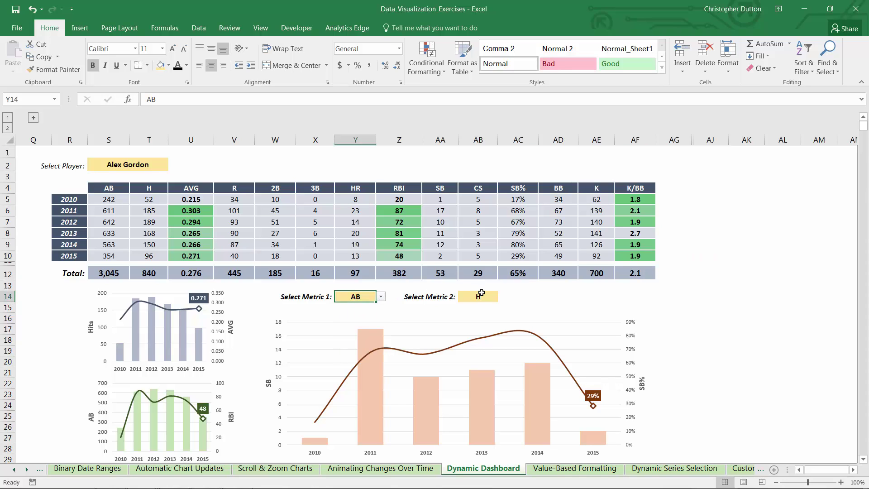
pyautogui.click(480, 296)
pyautogui.click(500, 296)
pyautogui.scroll(-1, 615, 298)
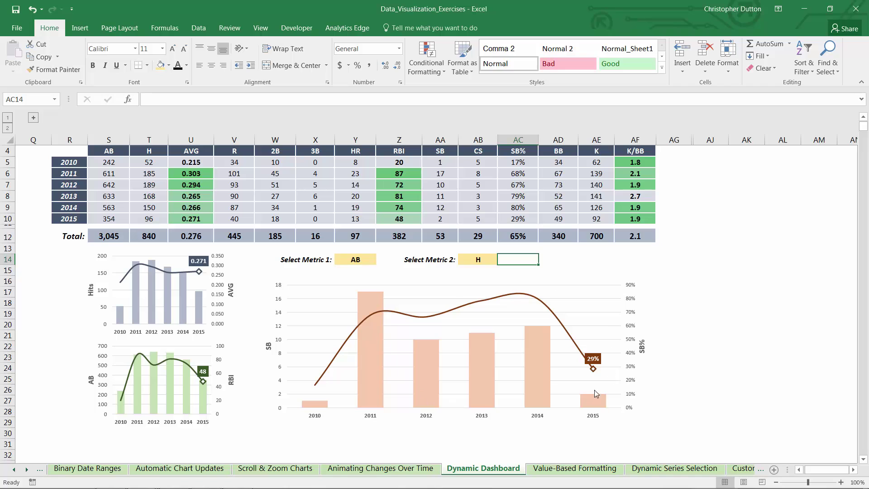
pyautogui.click(382, 307)
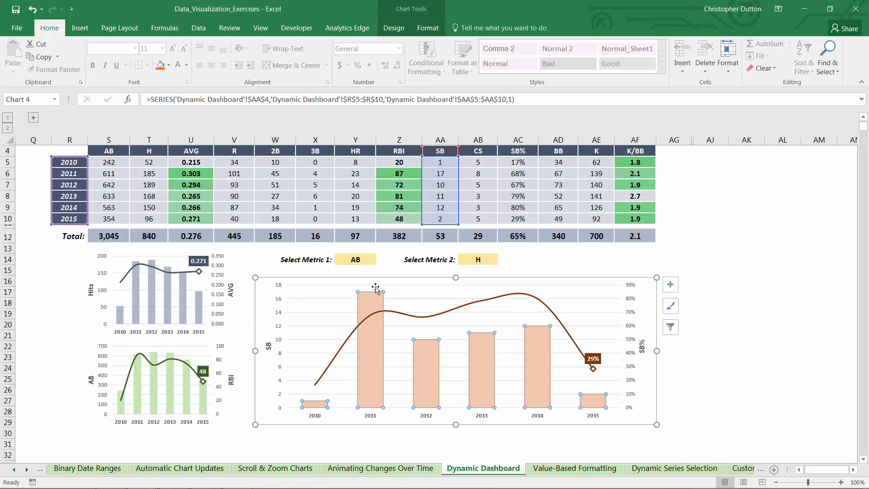
pyautogui.scroll(1, 415, 215)
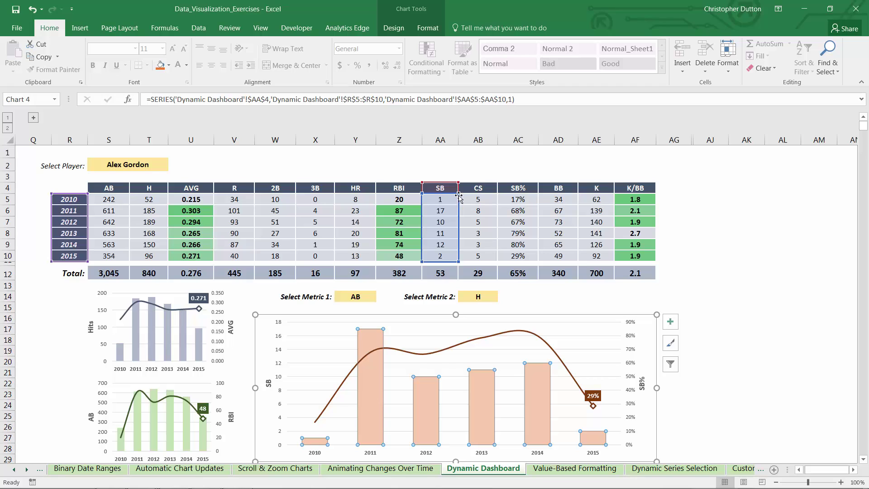
pyautogui.scroll(-2, 446, 217)
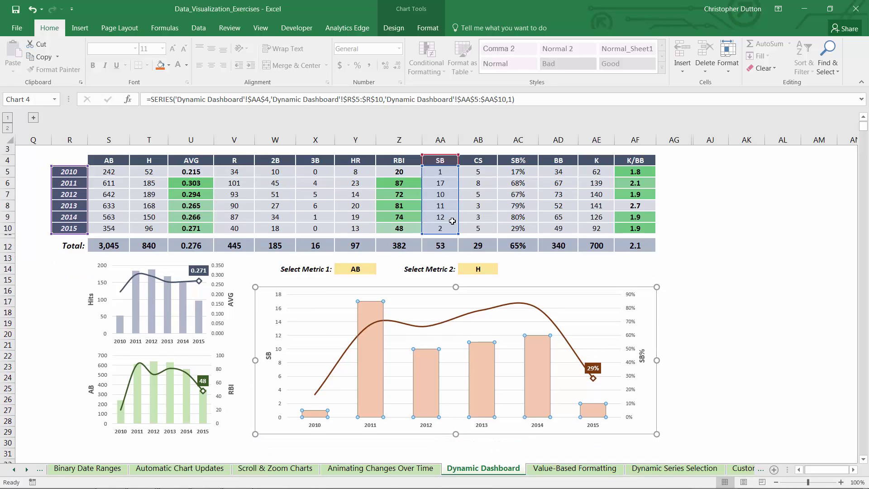
pyautogui.click(692, 206)
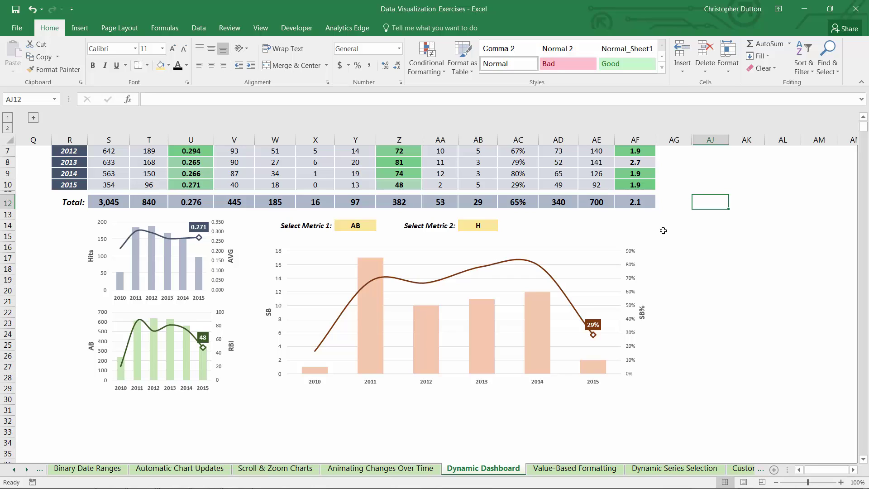
pyautogui.scroll(-2, 320, 314)
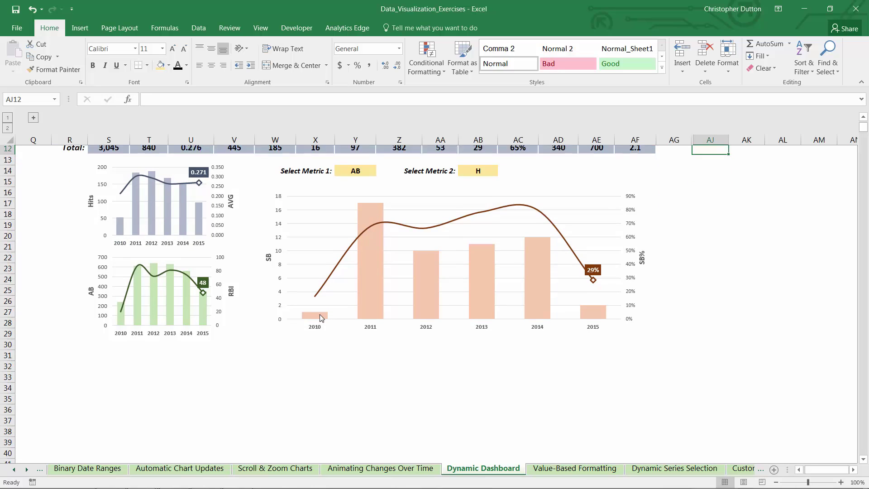
# - Enter 2010 in X33 and fill it down as a series to 2015 in X38
pyautogui.click(306, 365)
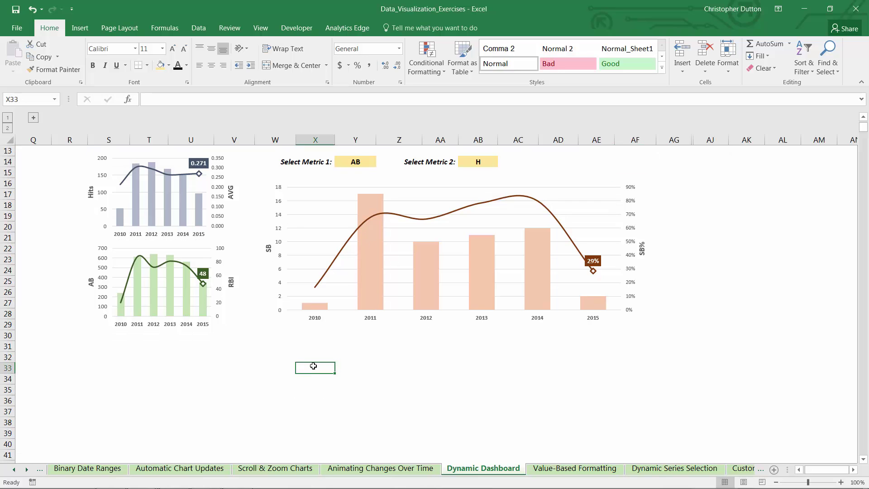
pyautogui.write('20')
pyautogui.scroll(3, 314, 367)
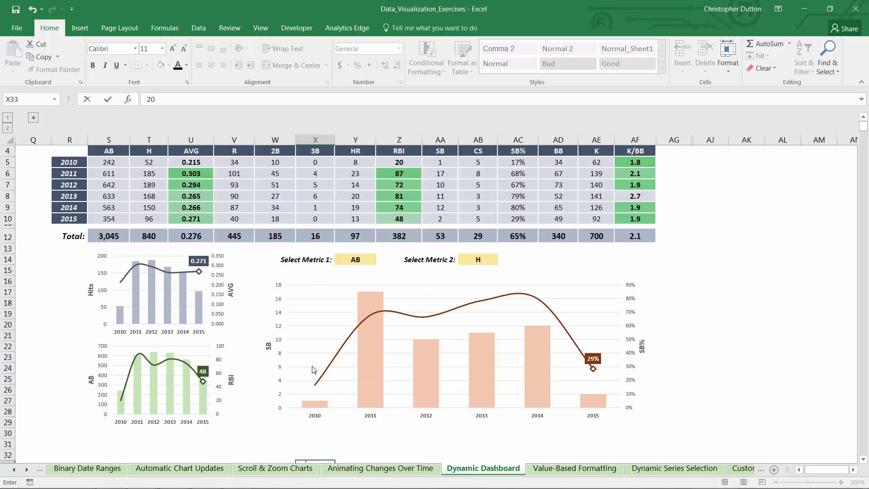
pyautogui.scroll(-3, 322, 370)
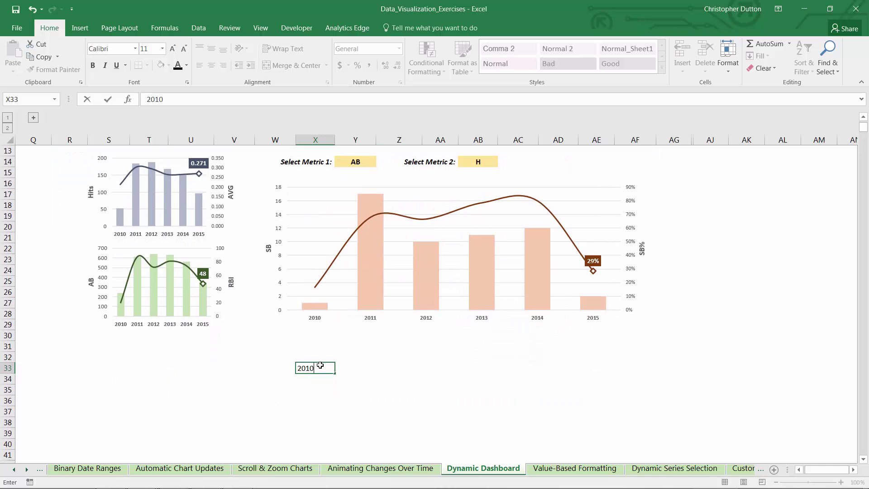
pyautogui.press('Return')
pyautogui.scroll(-2, 332, 396)
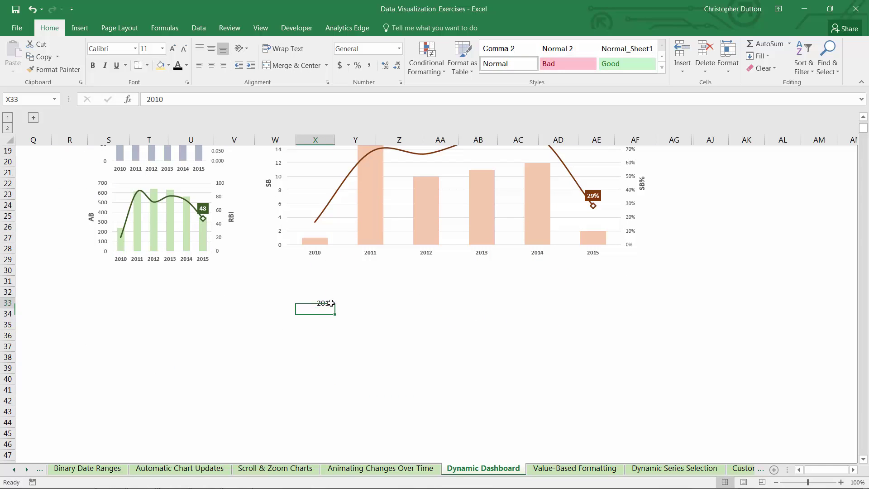
pyautogui.moveTo(335, 315); pyautogui.dragTo(342, 359)
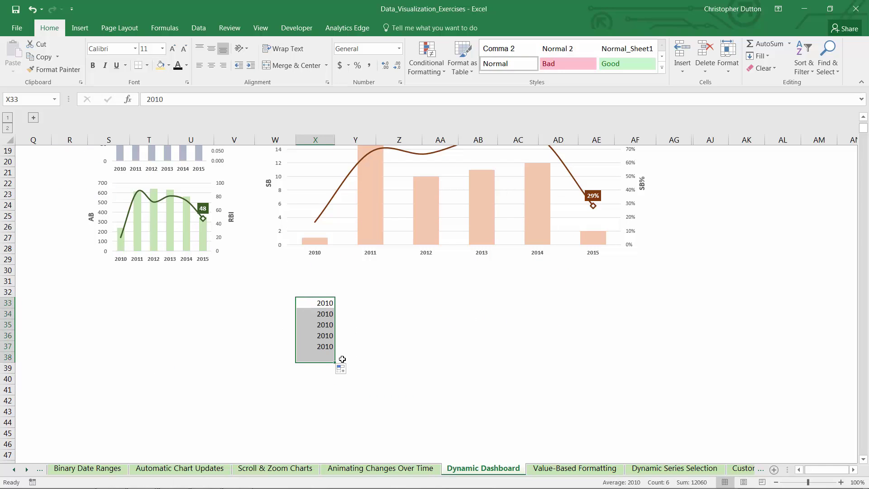
pyautogui.click(340, 369)
pyautogui.click(361, 390)
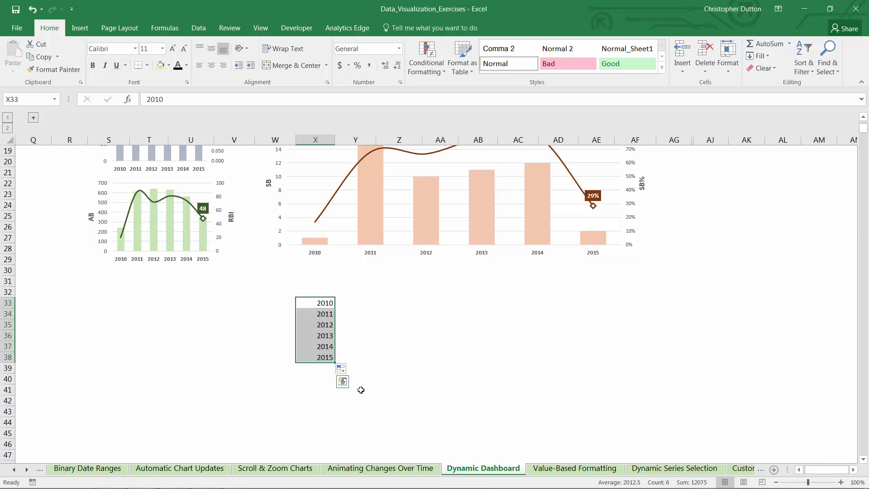
pyautogui.scroll(1, 360, 389)
pyautogui.click(372, 324)
pyautogui.write('=')
pyautogui.scroll(2, 406, 307)
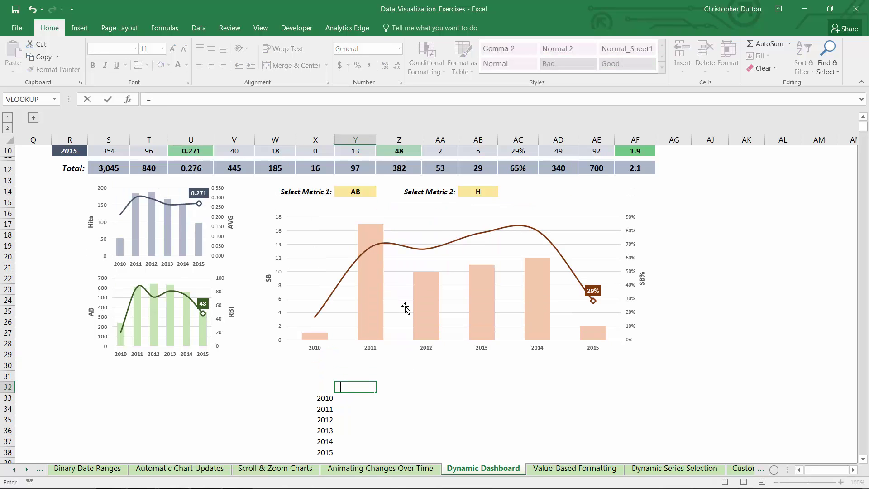
pyautogui.click(352, 192)
pyautogui.press('Return')
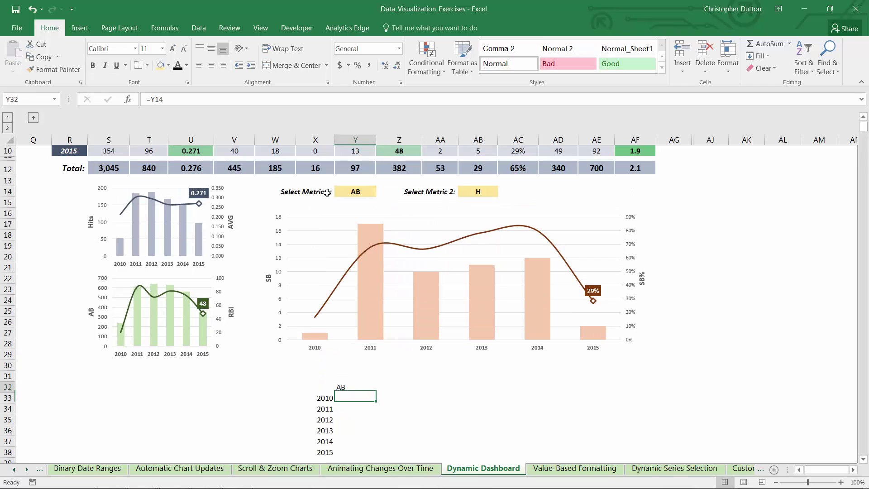
pyautogui.press('Right')
pyautogui.write('=')
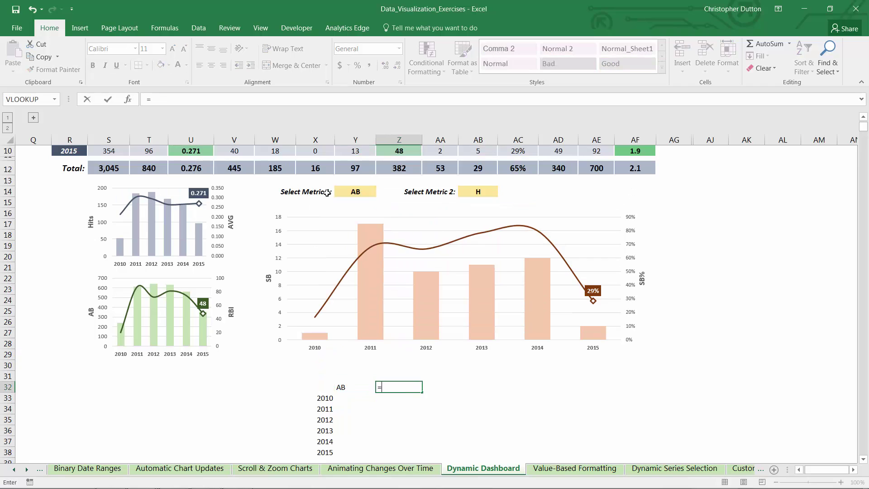
pyautogui.click(479, 189)
pyautogui.press('Return')
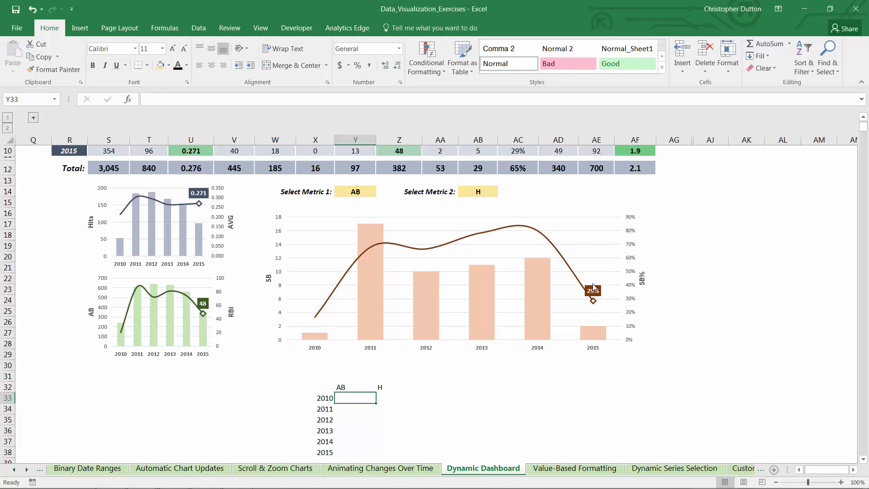
pyautogui.moveTo(348, 398); pyautogui.dragTo(382, 451)
pyautogui.scroll(3, 379, 440)
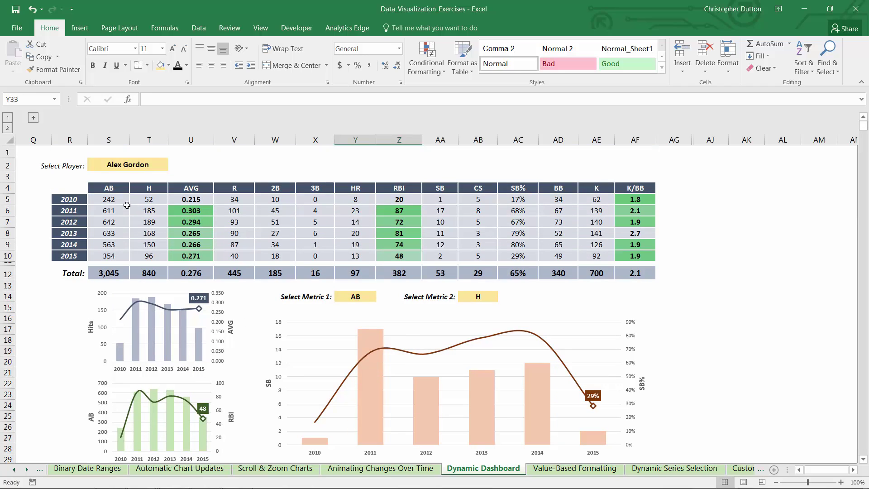
pyautogui.moveTo(108, 199); pyautogui.dragTo(636, 252)
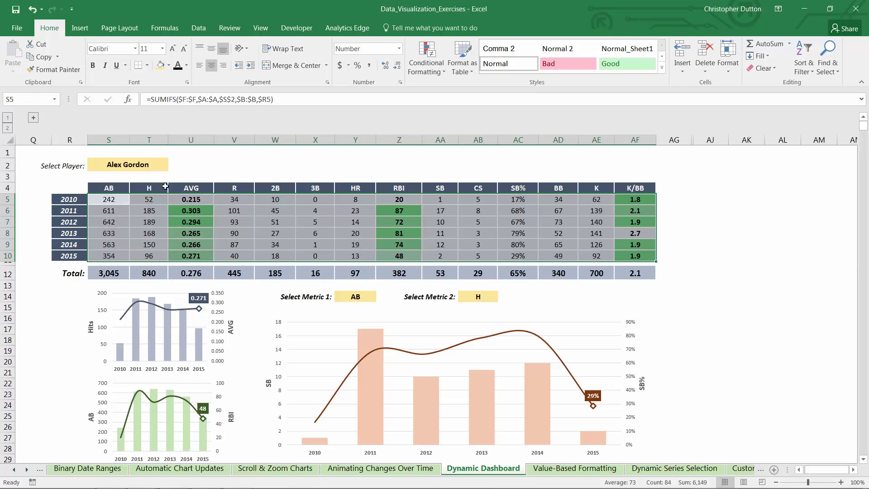
pyautogui.scroll(-4, 588, 281)
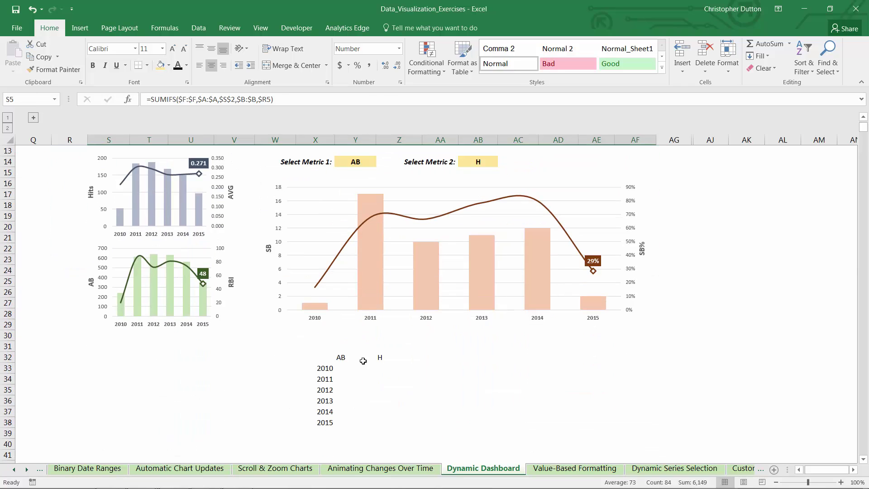
# - Start Y33's formula as =INDEX($S$5:$AF$10,MATCH($X33,$R$5:$R$10 for the year row
pyautogui.click(367, 367)
pyautogui.write('=I')
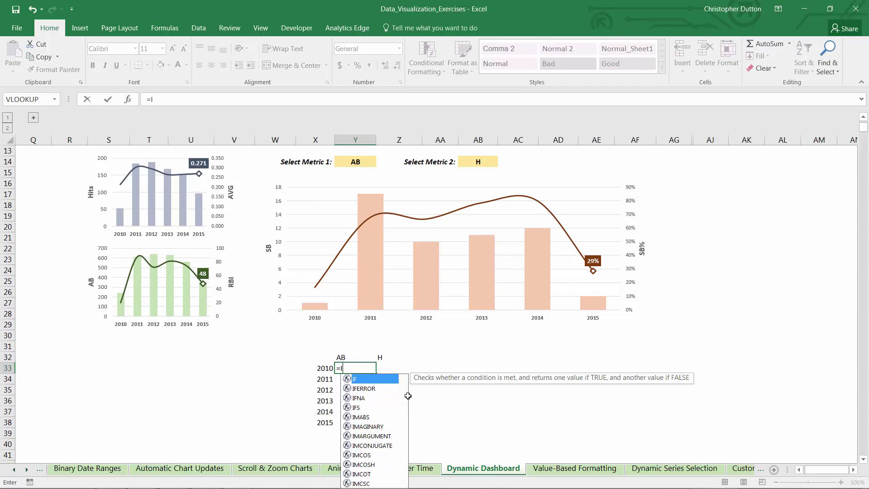
pyautogui.write('NDEX(')
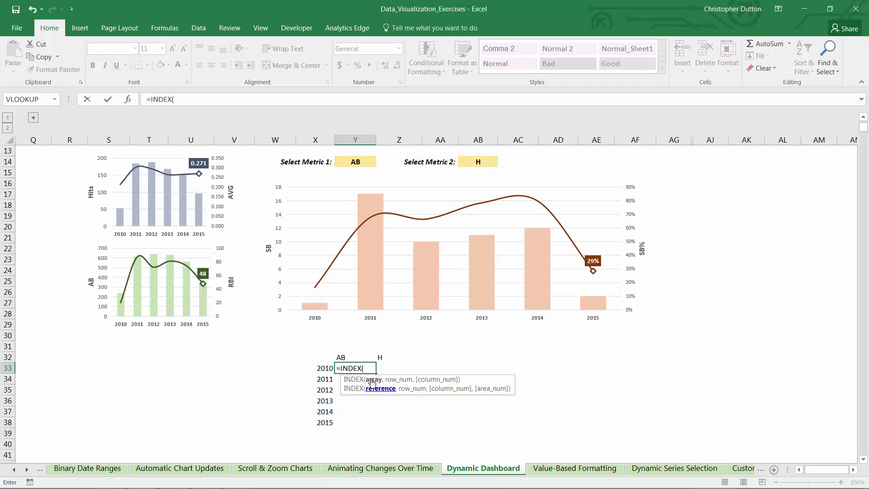
pyautogui.scroll(4, 131, 218)
pyautogui.moveTo(119, 203); pyautogui.dragTo(638, 256)
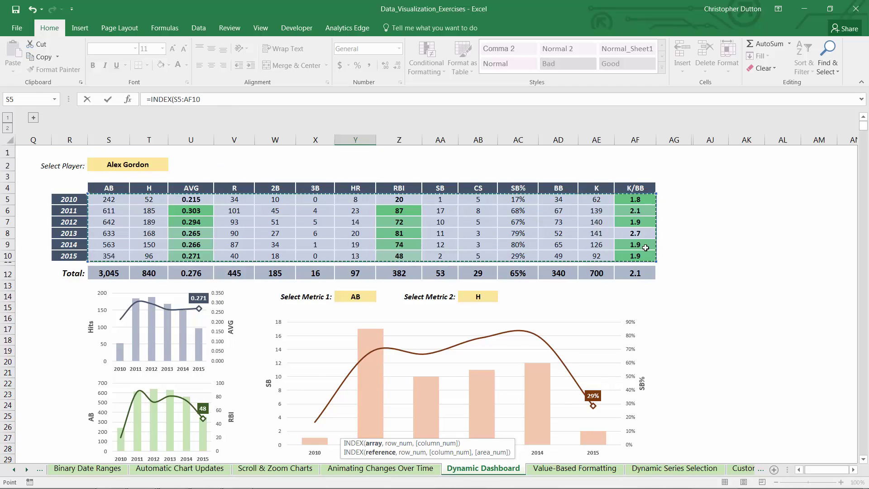
pyautogui.press('F4')
pyautogui.write(',')
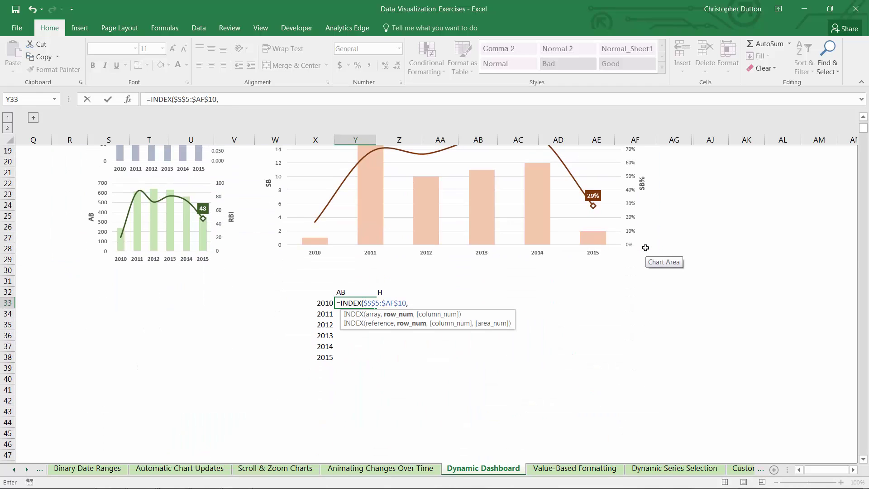
pyautogui.write('MATC')
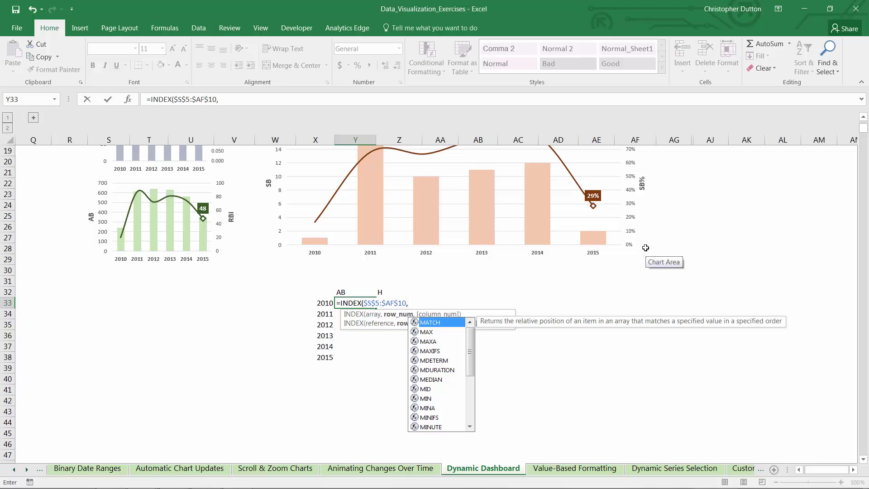
pyautogui.write('H(')
pyautogui.press('Left')
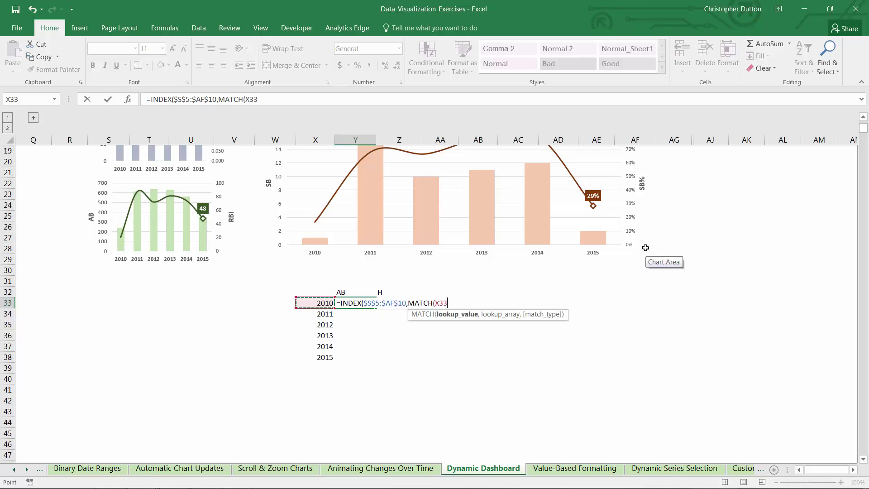
pyautogui.press('F4')
pyautogui.press('F4')
pyautogui.press('F4')
pyautogui.write(',')
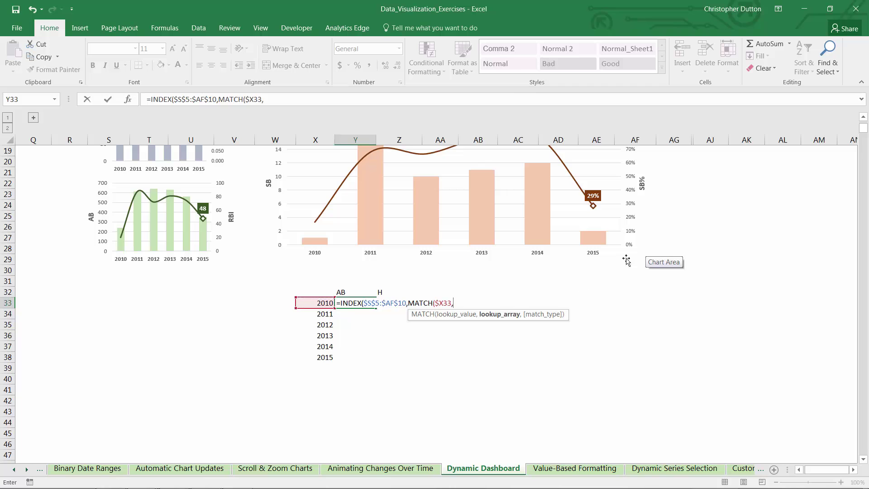
pyautogui.scroll(6, 629, 253)
pyautogui.moveTo(69, 200); pyautogui.dragTo(69, 256)
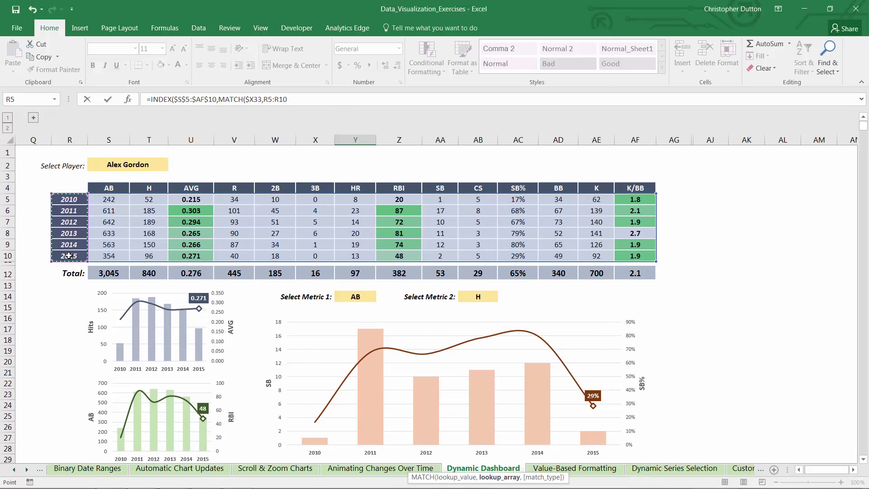
pyautogui.scroll(-6, 62, 259)
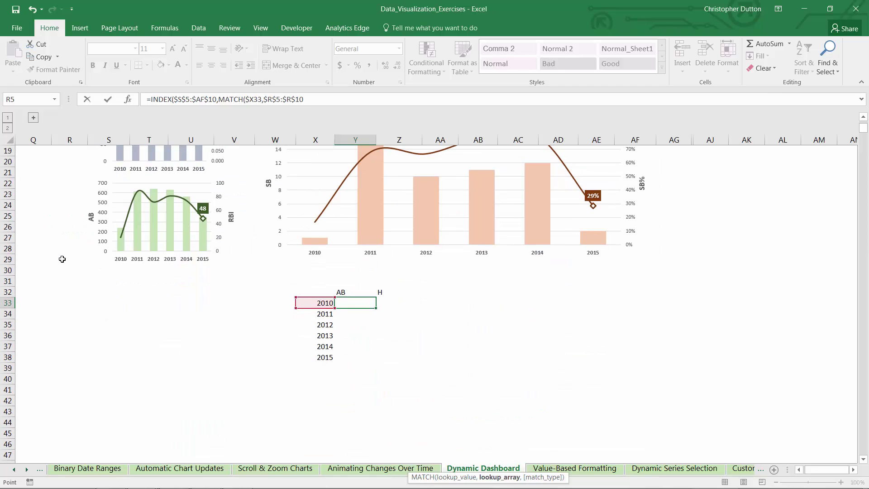
pyautogui.press('F4')
# - Finish with ,0),MATCH(Y$32,$S$4:$AF$4,0)) for the metric column, returning 242
pyautogui.write(',')
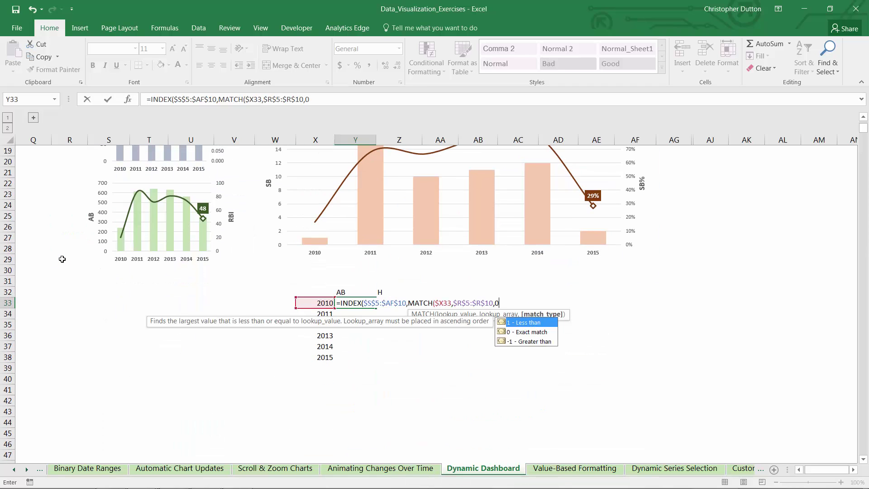
pyautogui.write('0)')
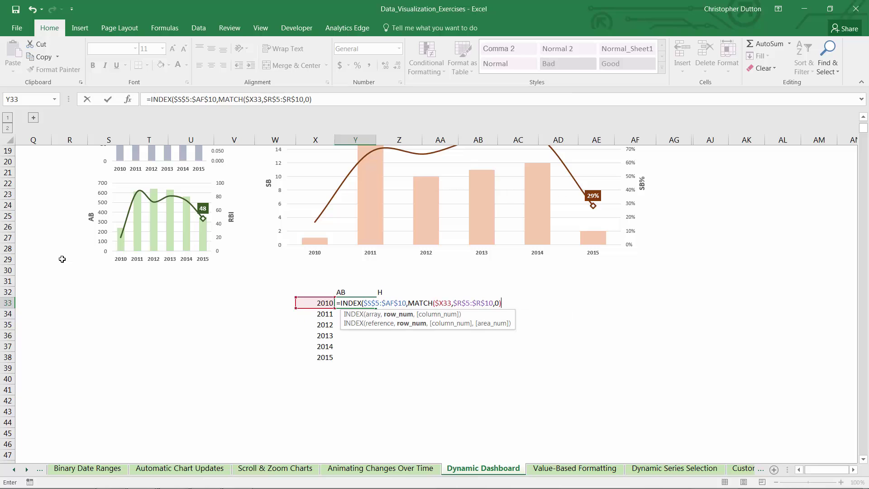
pyautogui.write(',')
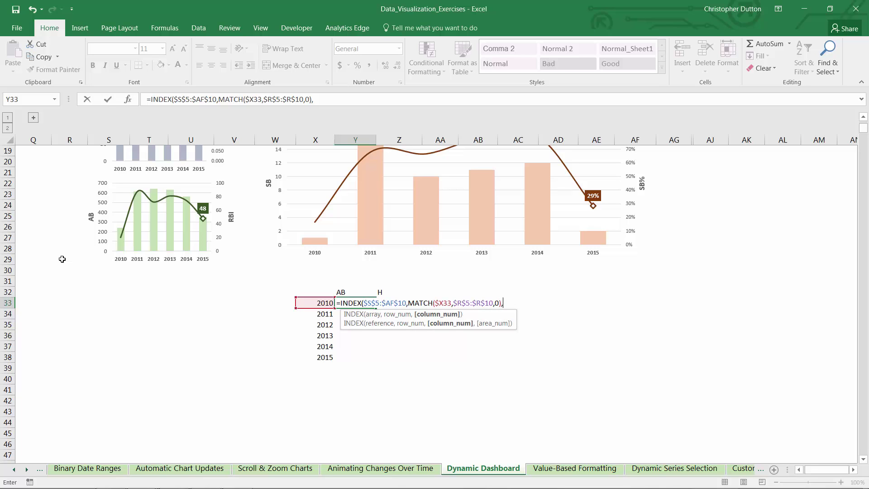
pyautogui.write('MATCH(')
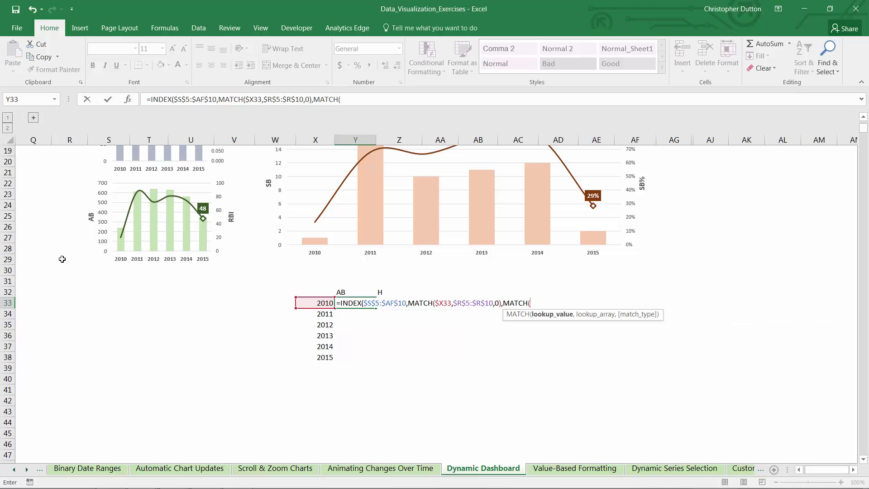
pyautogui.press('Up')
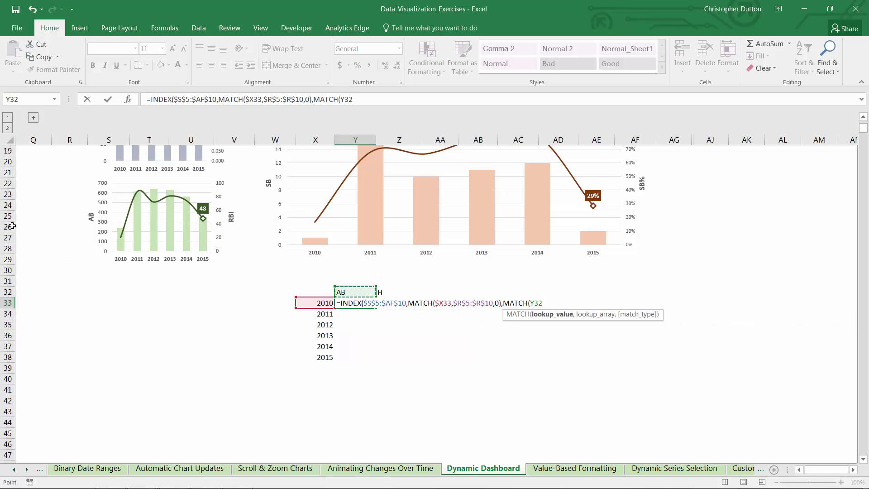
pyautogui.press('F4')
pyautogui.press('F4')
pyautogui.write(',')
pyautogui.scroll(6, 394, 291)
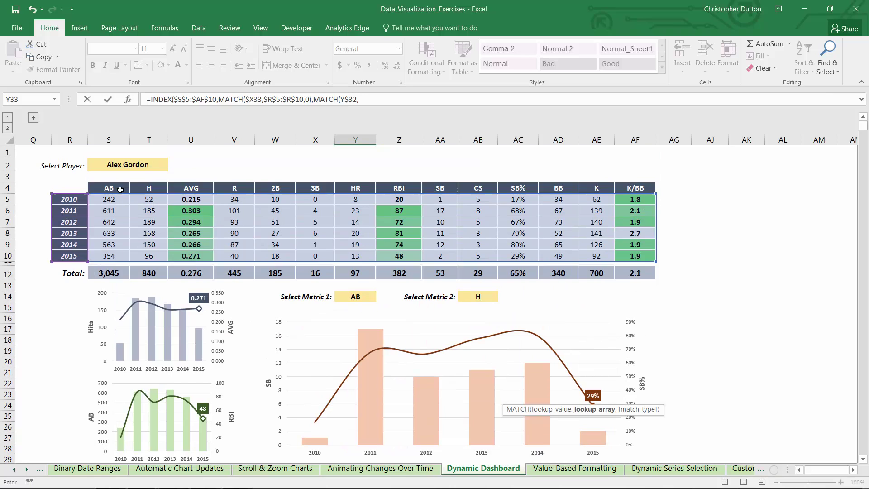
pyautogui.click(121, 188)
pyautogui.moveTo(212, 187); pyautogui.dragTo(636, 188)
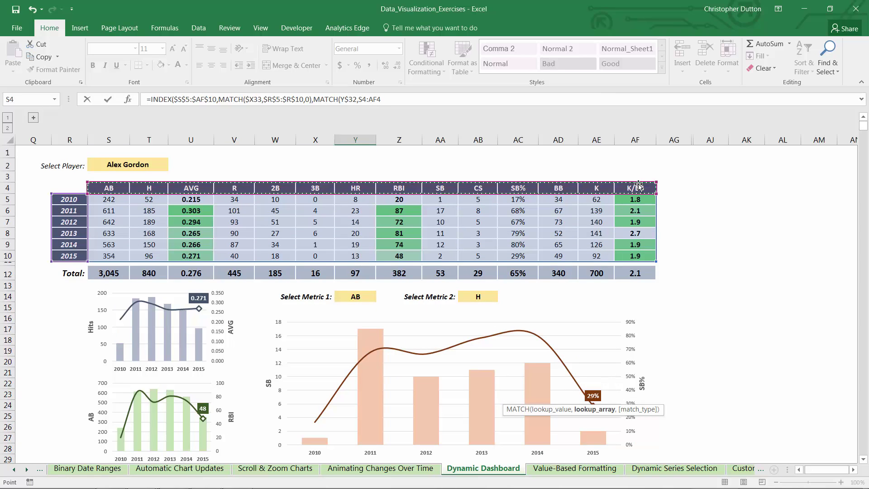
pyautogui.press('F4')
pyautogui.scroll(-6, 633, 186)
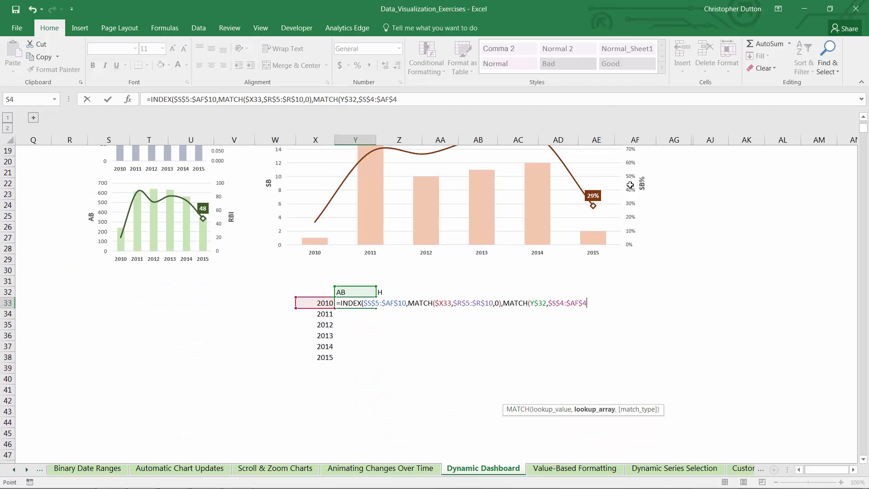
pyautogui.write(',0')
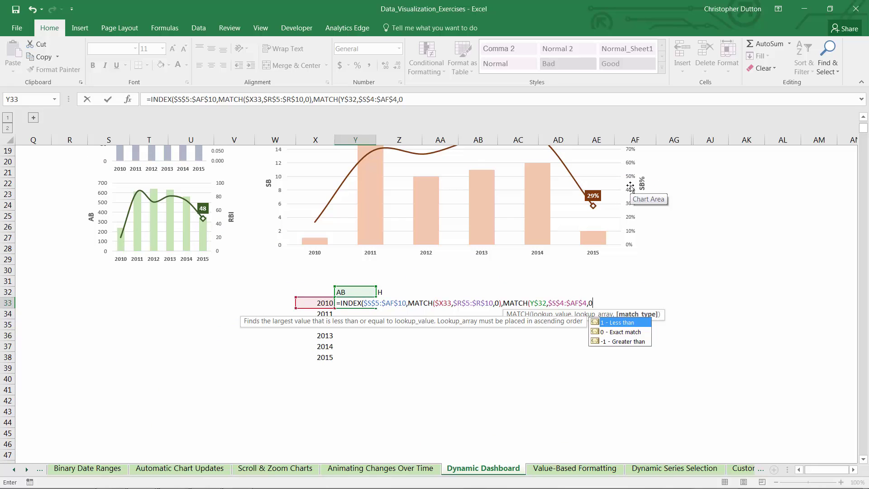
pyautogui.write('))')
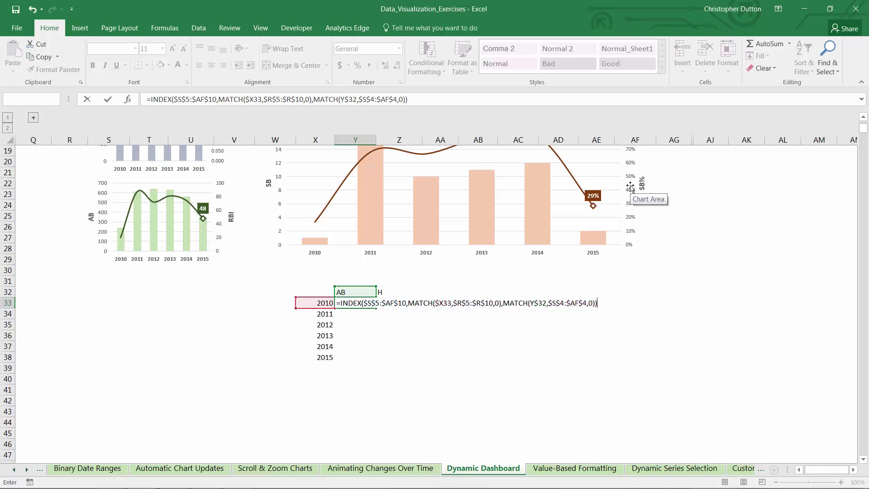
pyautogui.press('Return')
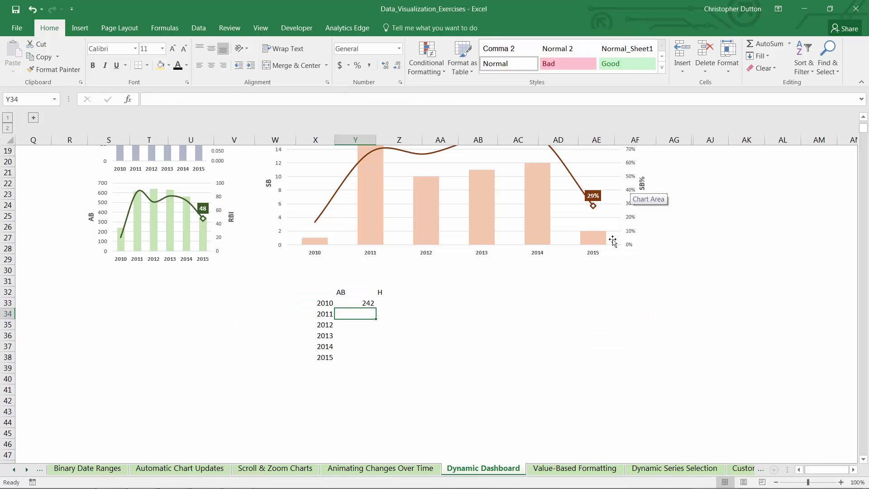
# - Copy the Y33 formula across and down to fill Y33:Z38 with yearly values
pyautogui.click(371, 305)
pyautogui.moveTo(375, 307); pyautogui.dragTo(420, 361)
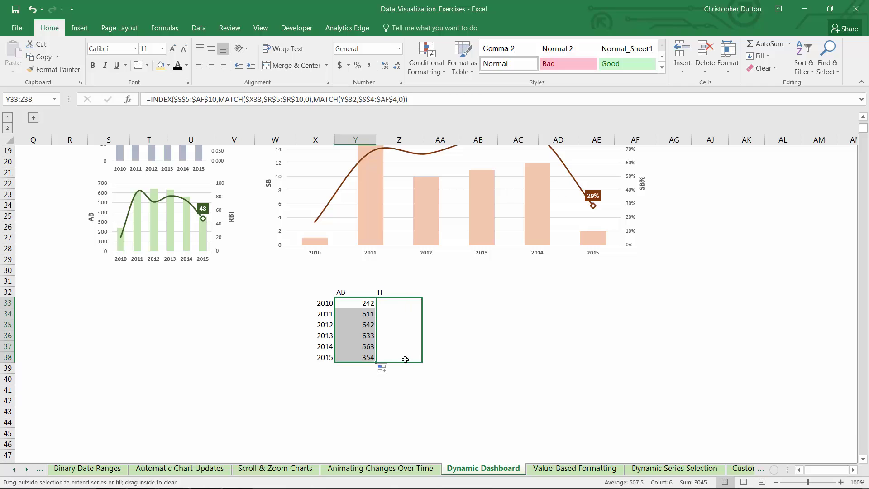
pyautogui.click(359, 316)
pyautogui.scroll(3, 479, 343)
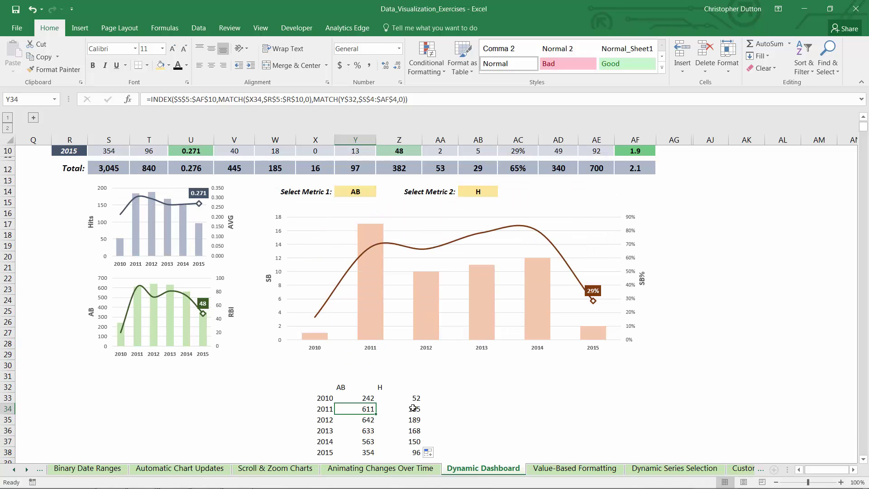
pyautogui.scroll(3, 414, 408)
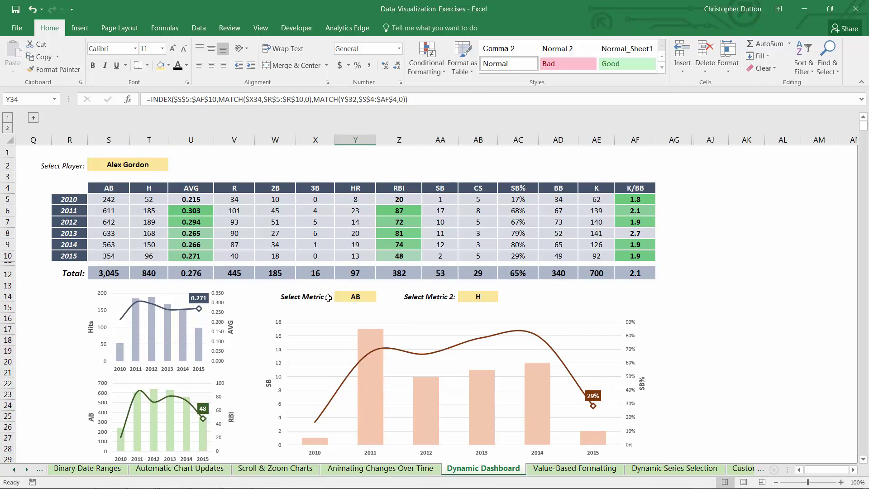
pyautogui.click(354, 295)
pyautogui.click(479, 295)
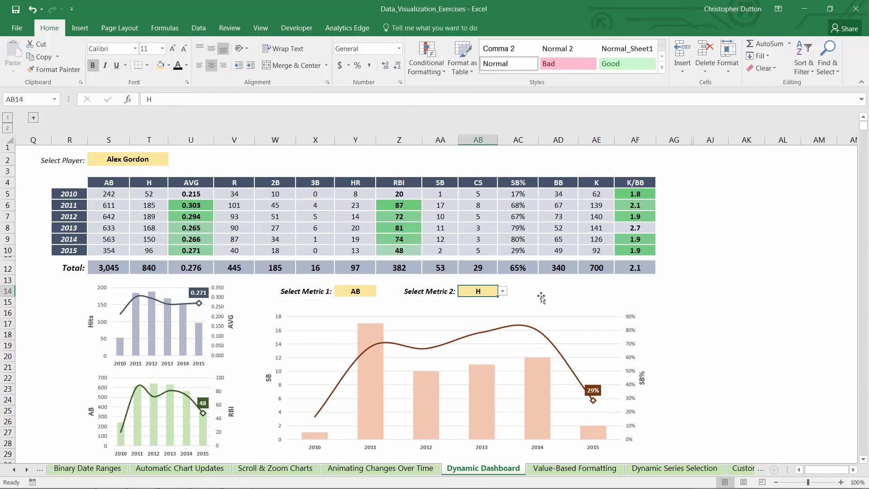
pyautogui.scroll(-3, 543, 242)
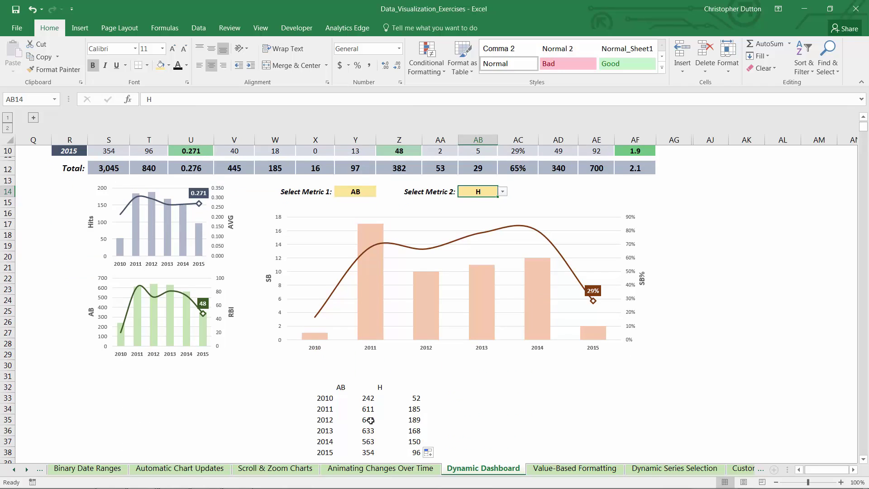
pyautogui.scroll(3, 370, 420)
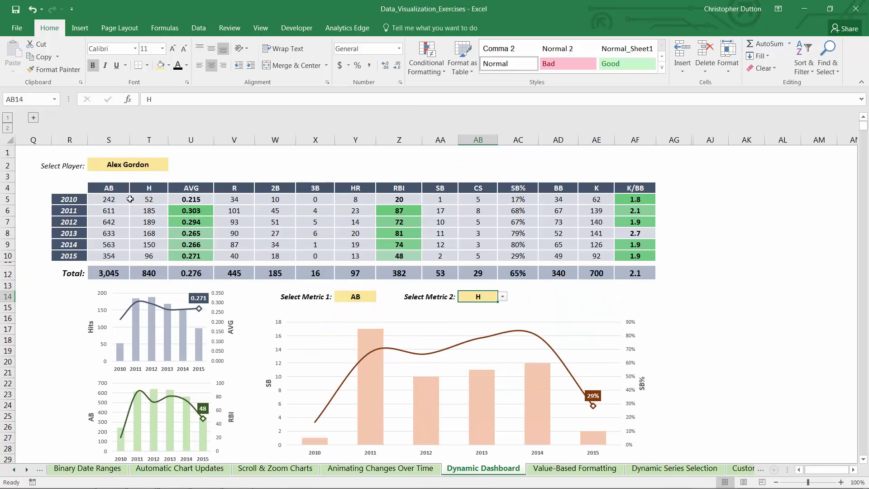
pyautogui.scroll(-5, 247, 314)
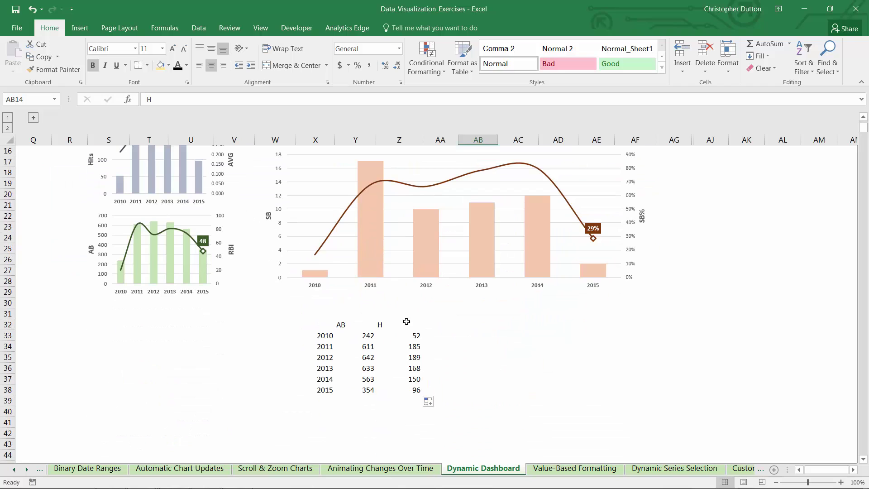
pyautogui.scroll(5, 412, 385)
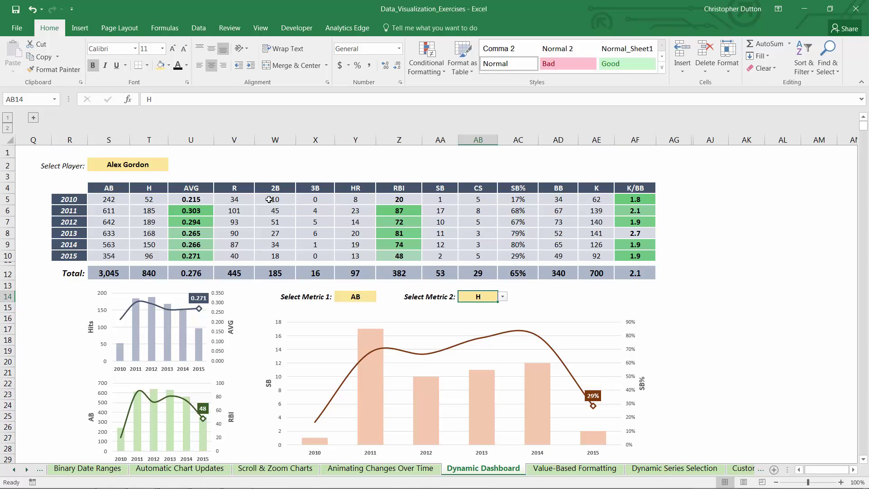
# - Switch Select Metric 2 in AB14 to R
pyautogui.click(502, 296)
pyautogui.click(481, 324)
pyautogui.scroll(-5, 519, 353)
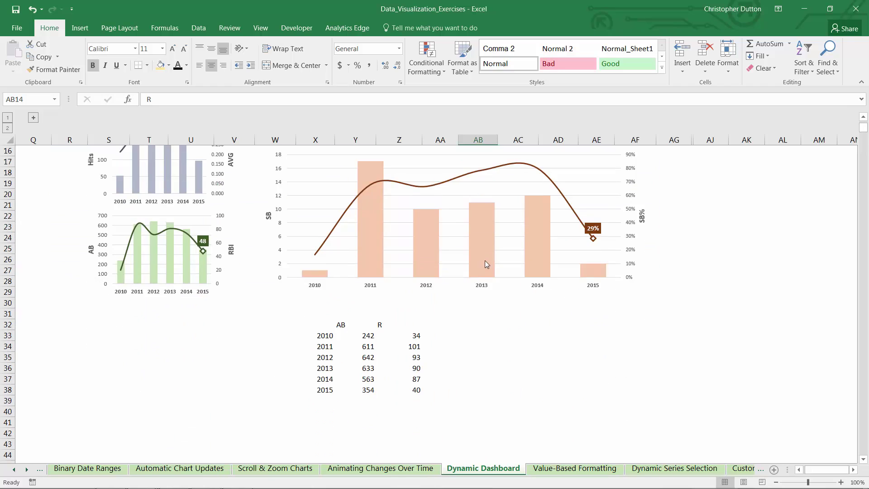
pyautogui.scroll(3, 484, 271)
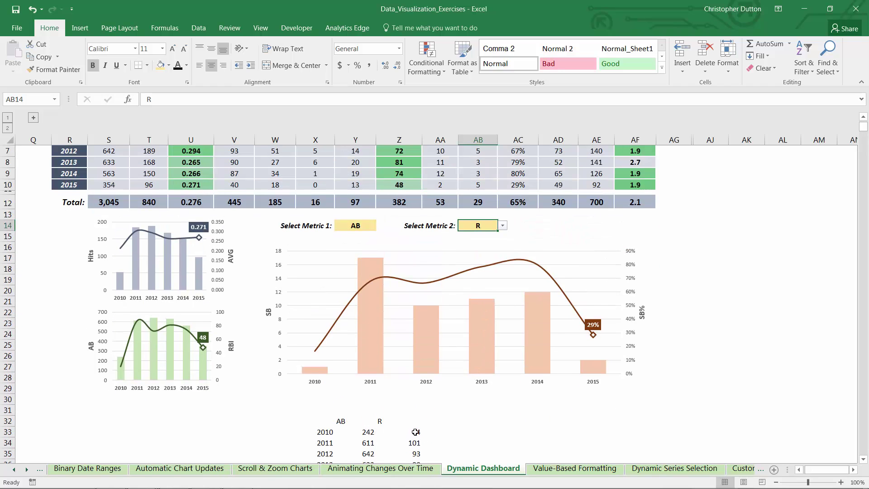
pyautogui.scroll(-3, 415, 431)
pyautogui.click(370, 246)
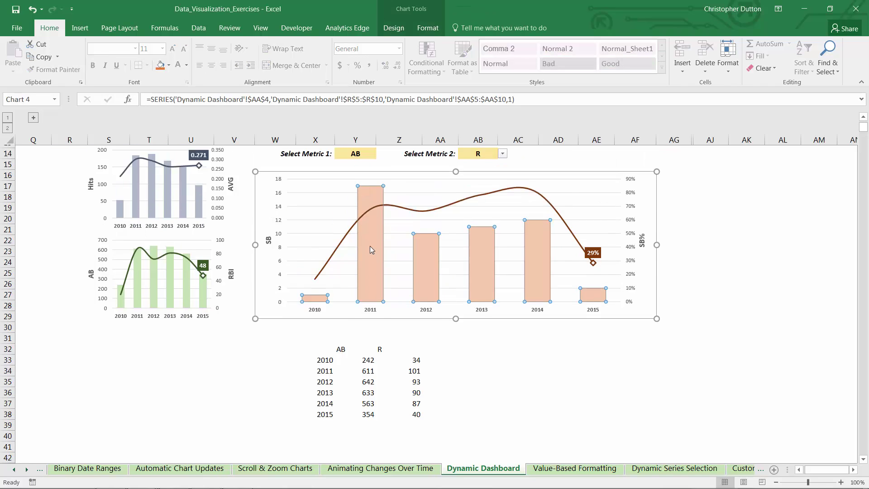
pyautogui.scroll(3, 370, 246)
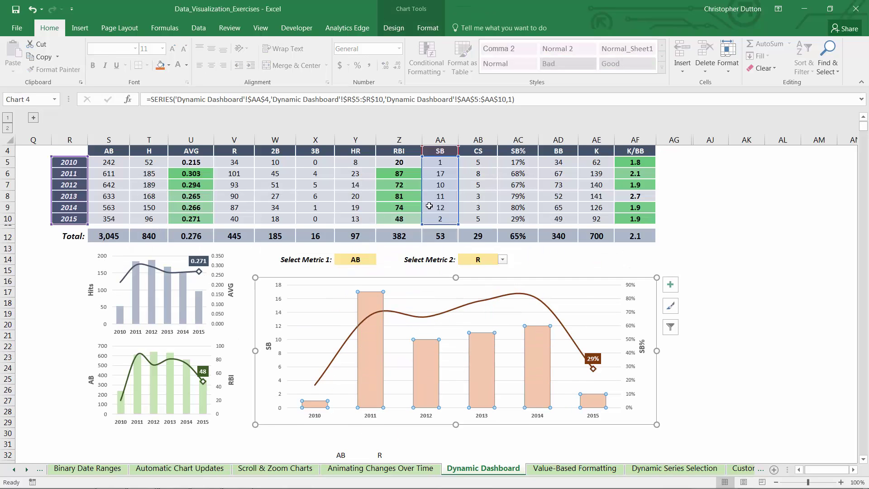
pyautogui.scroll(-3, 375, 413)
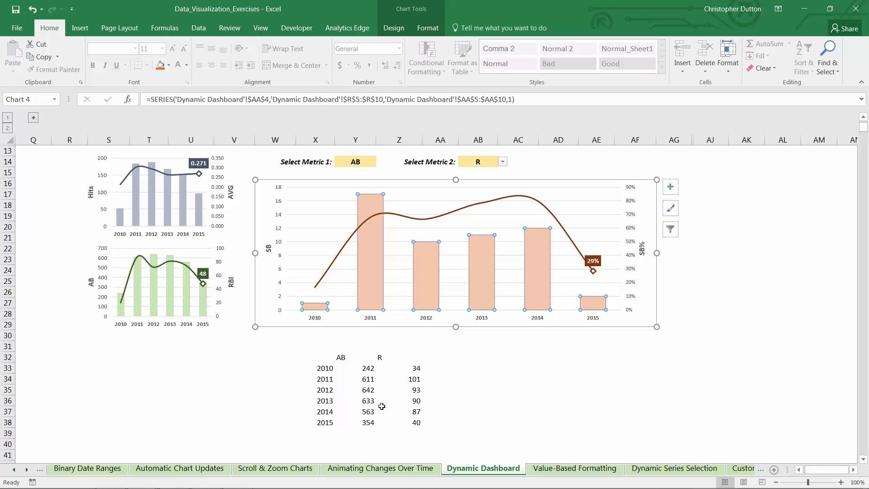
pyautogui.click(467, 351)
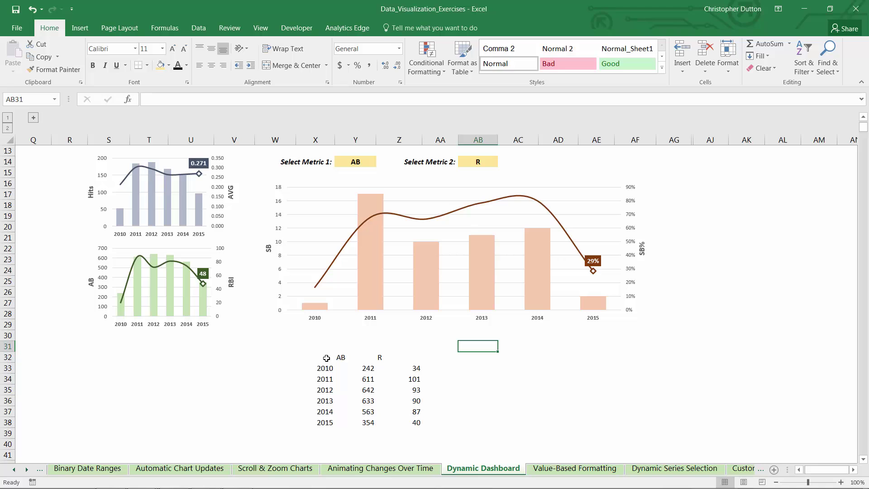
pyautogui.moveTo(326, 358); pyautogui.dragTo(410, 424)
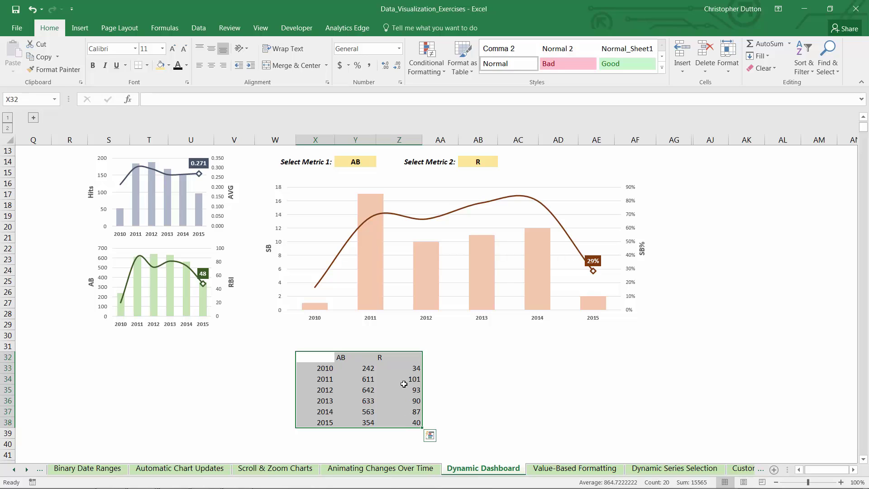
# - Make the helper table's text in X32:Z38 white
pyautogui.click(186, 66)
pyautogui.click(178, 102)
pyautogui.click(584, 368)
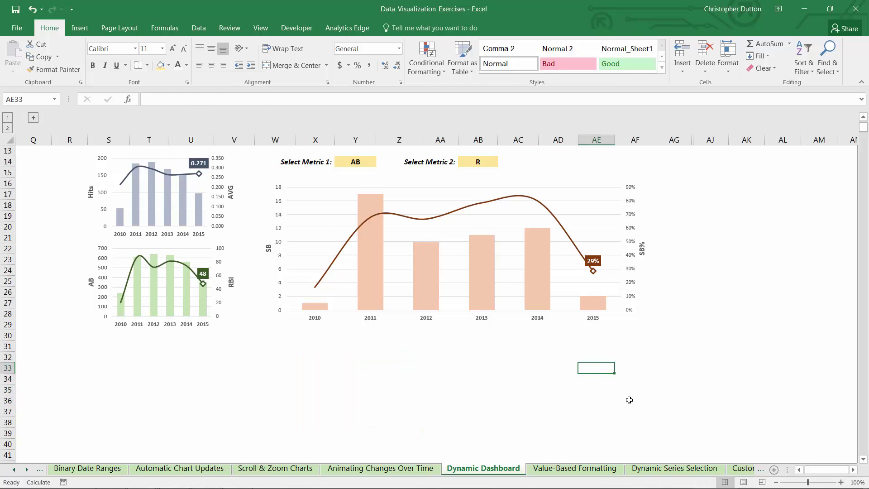
pyautogui.scroll(4, 628, 398)
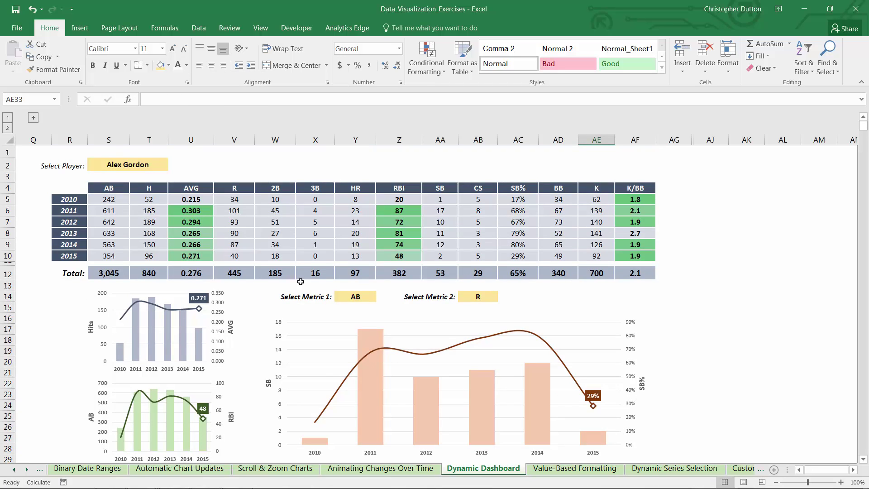
pyautogui.scroll(-6, 307, 271)
# - Clear the contents of the helper range X32:AA39
pyautogui.moveTo(316, 292); pyautogui.dragTo(408, 357)
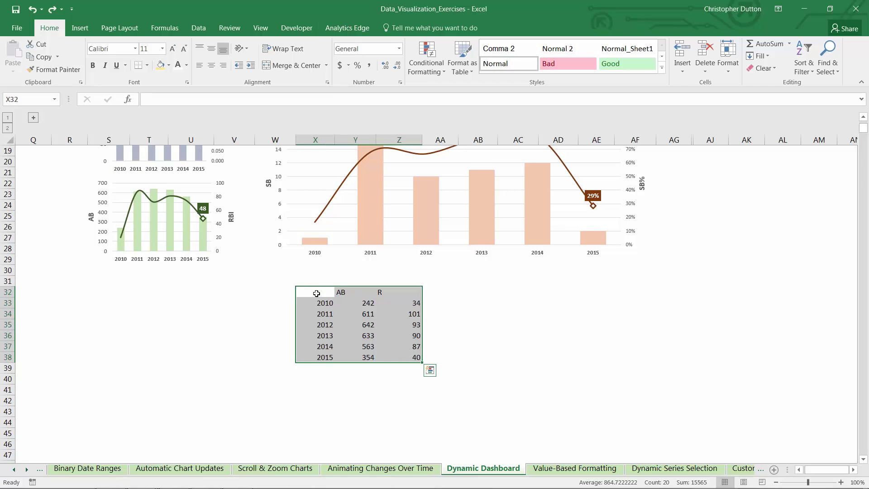
pyautogui.moveTo(307, 292); pyautogui.dragTo(440, 365)
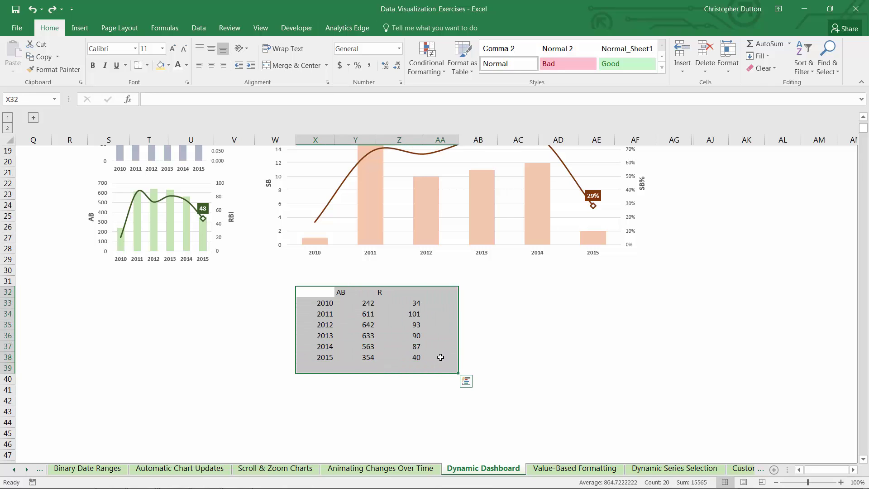
pyautogui.press('Delete')
pyautogui.click(477, 332)
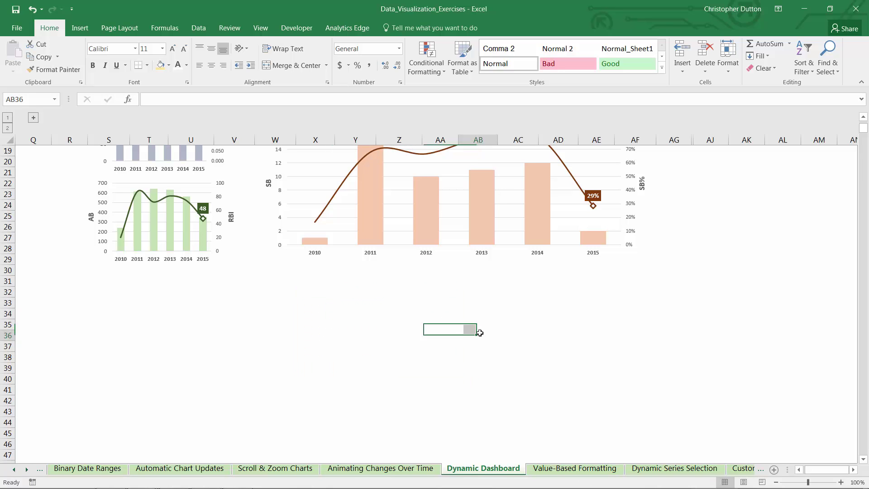
pyautogui.scroll(1, 492, 324)
pyautogui.scroll(5, 492, 324)
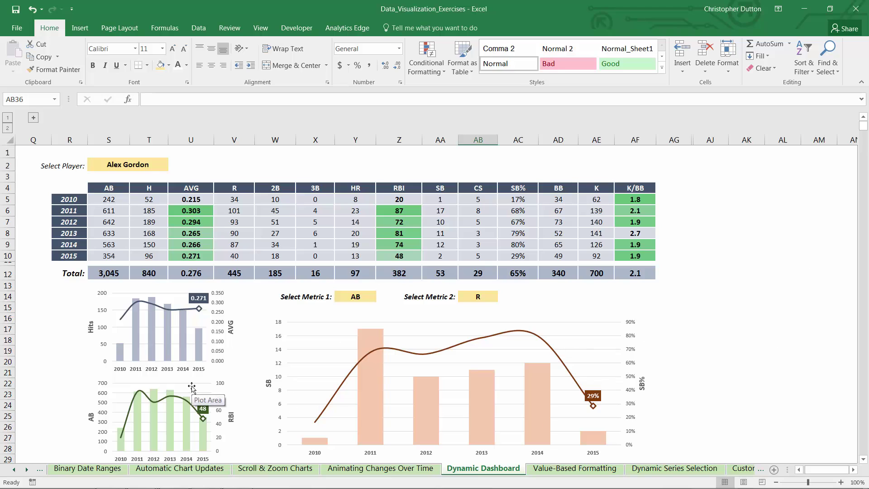
# - Open the New Name dialog from the Formulas tools to define Metric1
pyautogui.hotkey('alt', 'm')
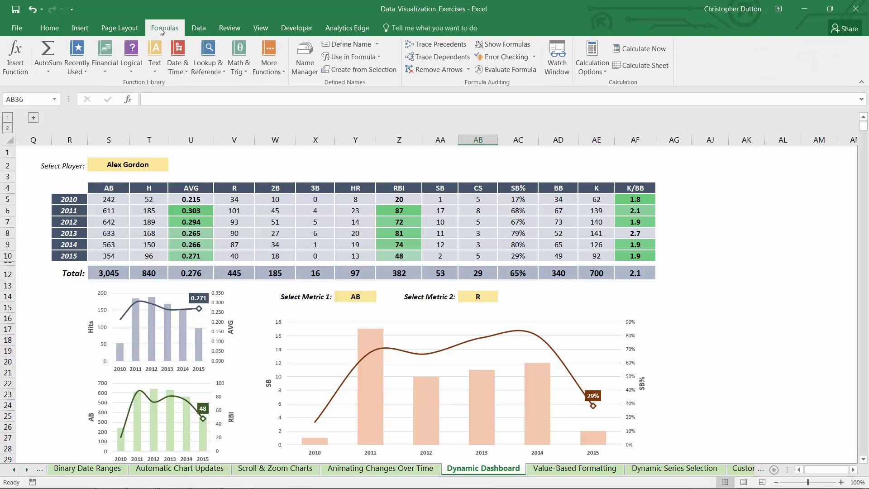
pyautogui.click(348, 44)
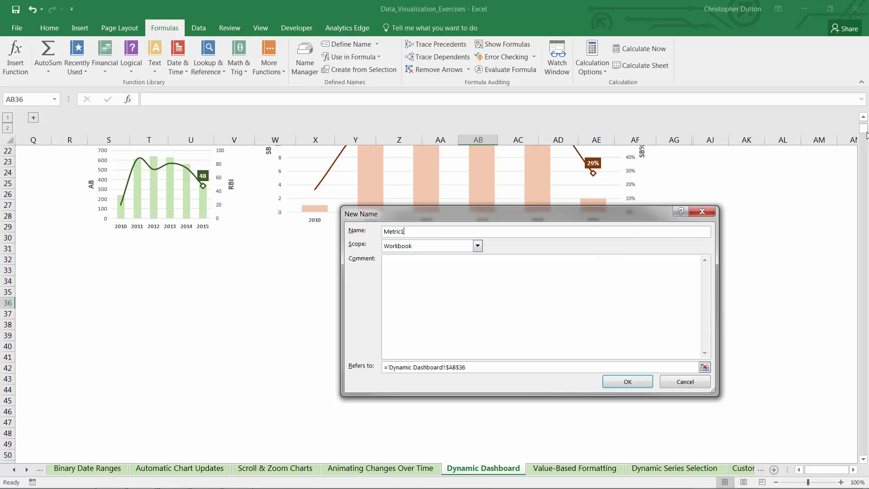
pyautogui.moveTo(543, 205); pyautogui.dragTo(547, 177)
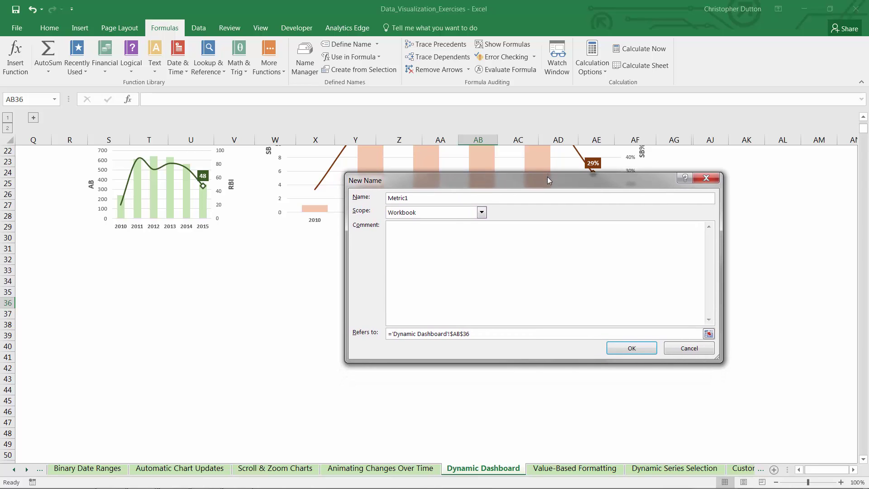
# - Start Metric1's reference as =OFFSET($S$5,0,MATCH(
pyautogui.moveTo(391, 333); pyautogui.dragTo(514, 333)
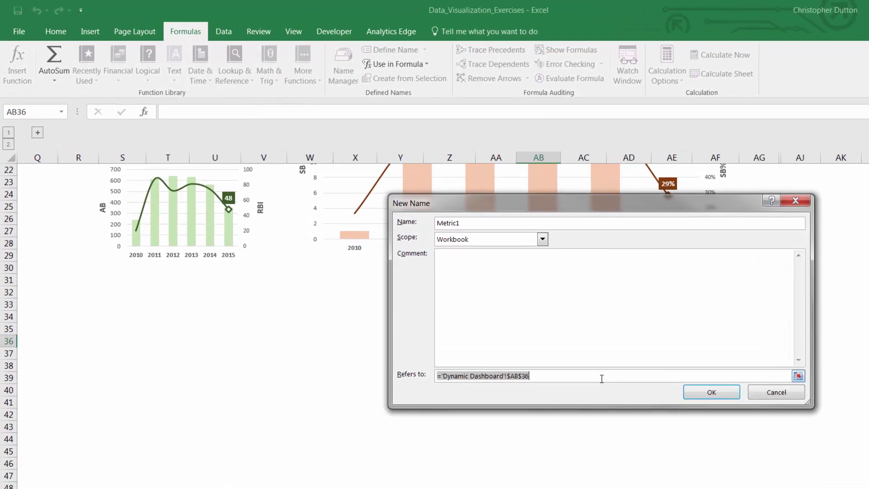
pyautogui.write('=OFFSET(')
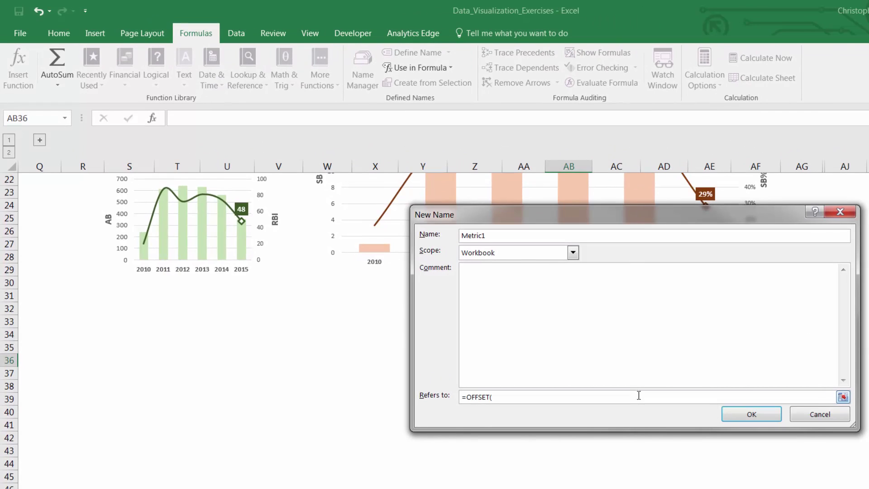
pyautogui.scroll(7, 639, 395)
pyautogui.write('OFFSET(')
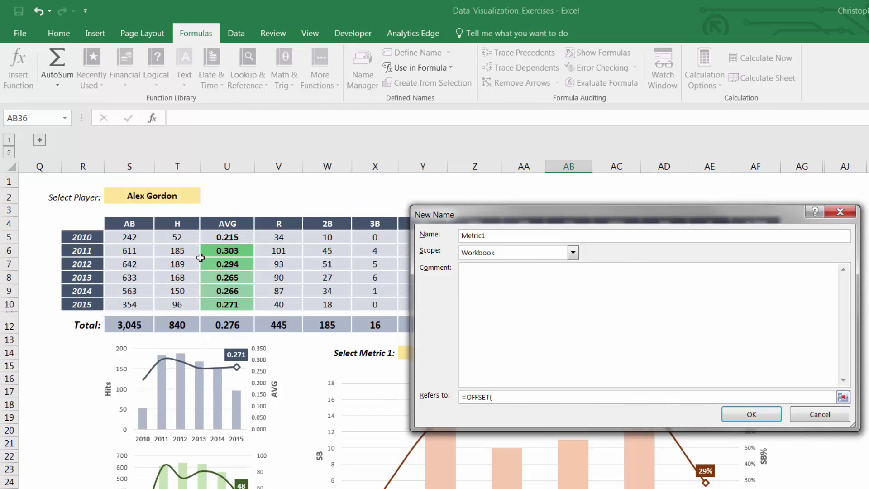
pyautogui.click(135, 237)
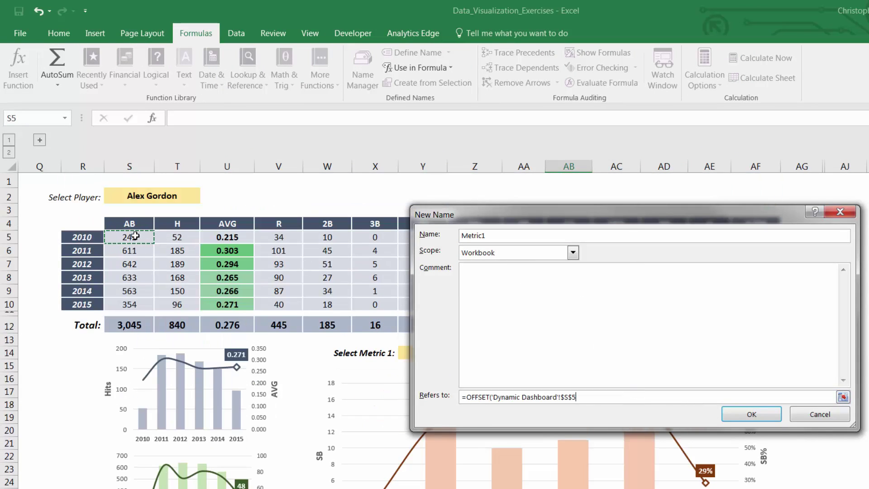
pyautogui.write(',0,')
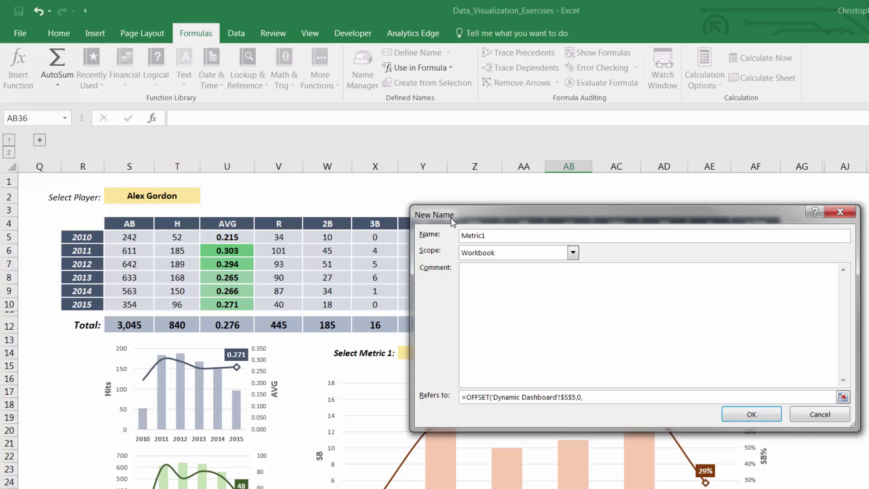
pyautogui.moveTo(490, 217); pyautogui.dragTo(581, 212)
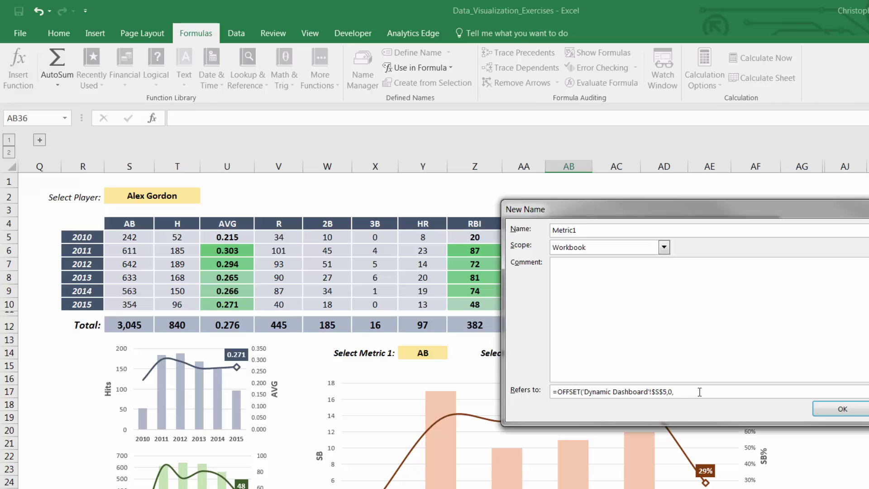
pyautogui.write('ATCH(')
# - Complete Metric1 as =OFFSET($S$5,0,MATCH($Y$14,$S$4:$AF$4,0)-1,6,1) and save it
pyautogui.click(423, 352)
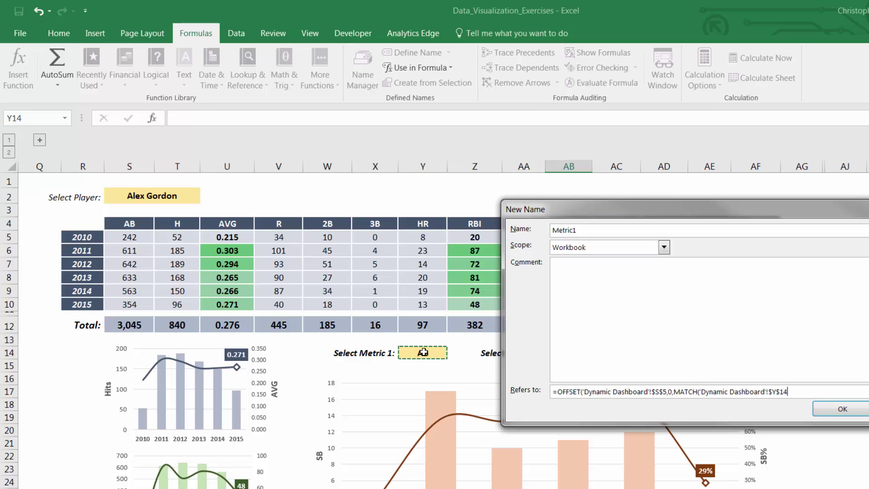
pyautogui.write(',')
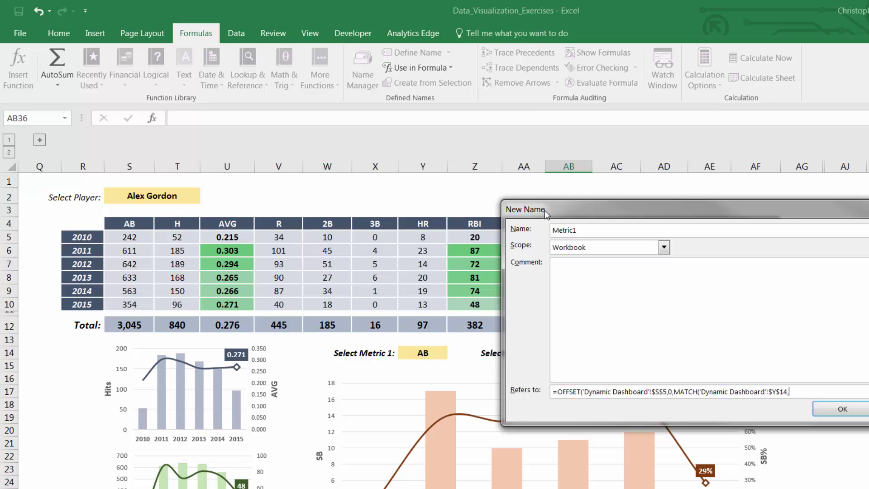
pyautogui.moveTo(547, 213); pyautogui.dragTo(479, 264)
pyautogui.moveTo(124, 223); pyautogui.dragTo(743, 228)
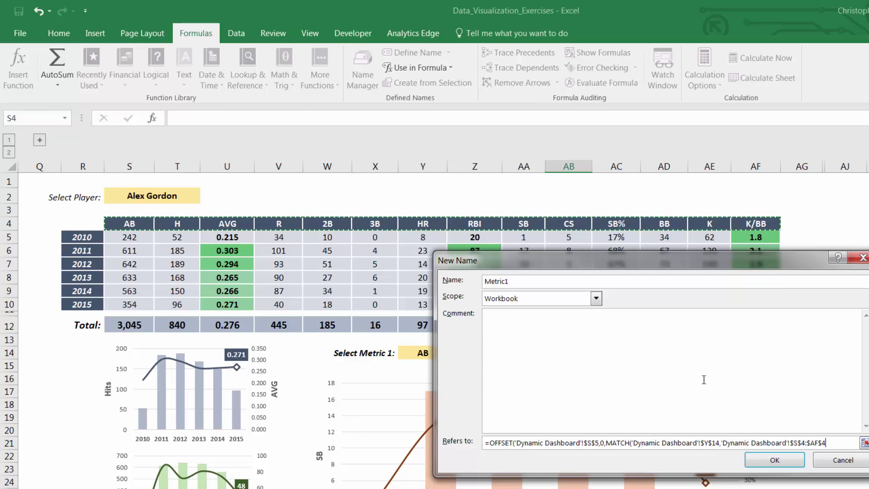
pyautogui.write(',0)-1,')
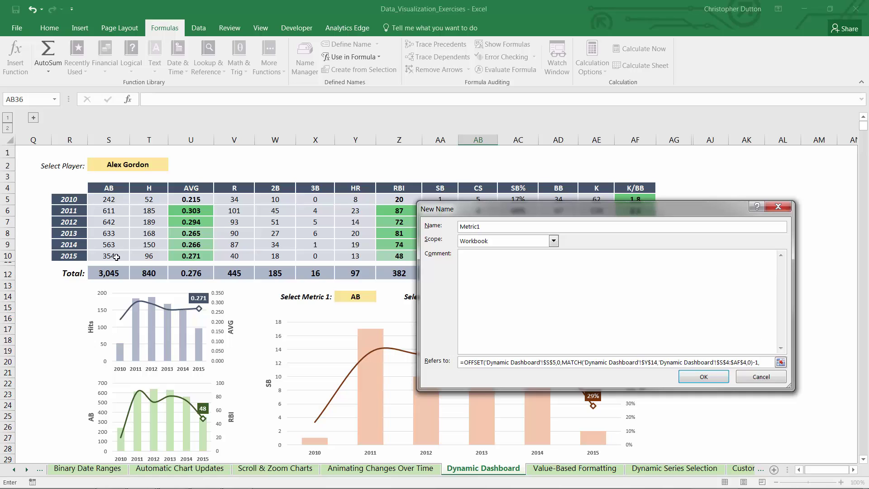
pyautogui.write('6,1)')
pyautogui.click(697, 375)
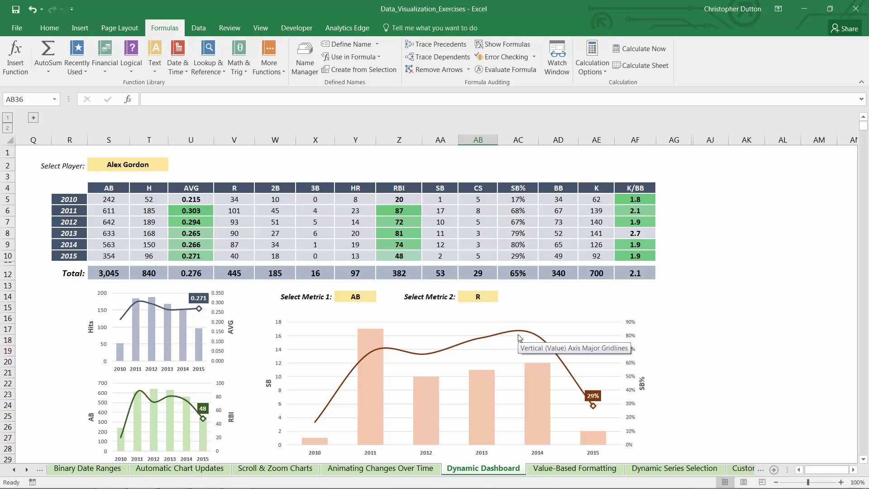
# - Begin a new name Metric2 with Refers to =OFFSET($S$5,0,
pyautogui.click(348, 45)
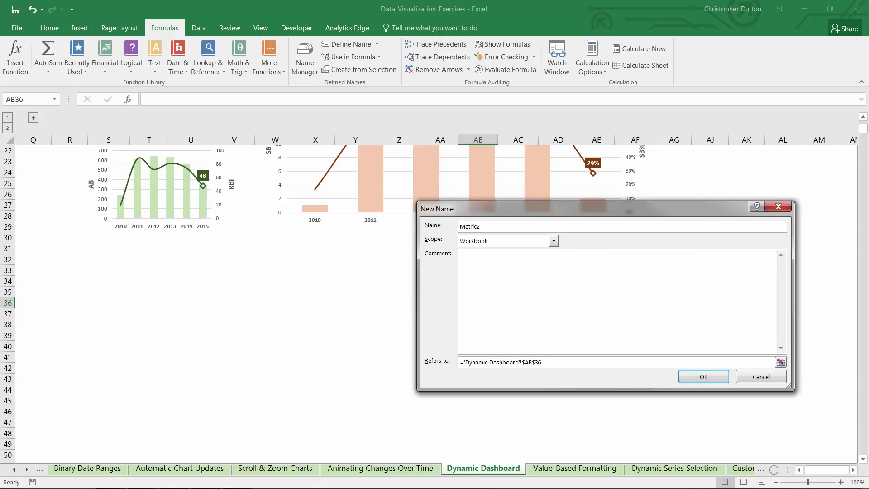
pyautogui.moveTo(698, 210); pyautogui.dragTo(590, 161)
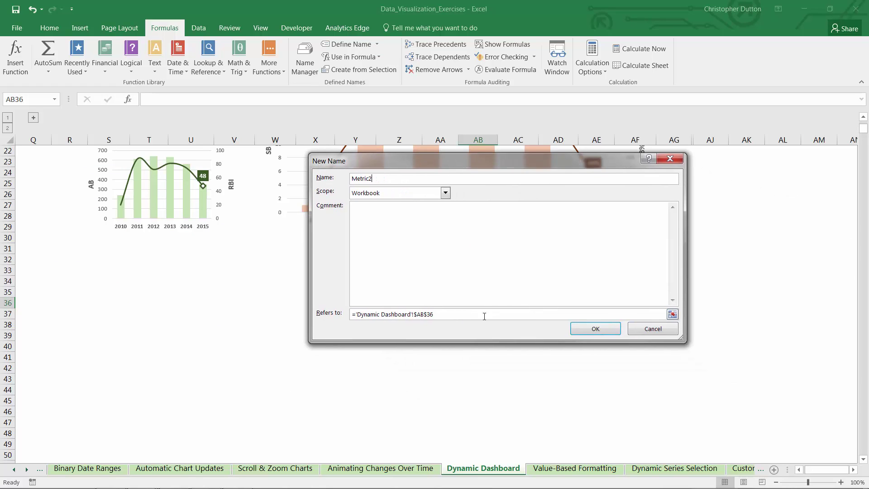
pyautogui.moveTo(354, 314); pyautogui.dragTo(496, 311)
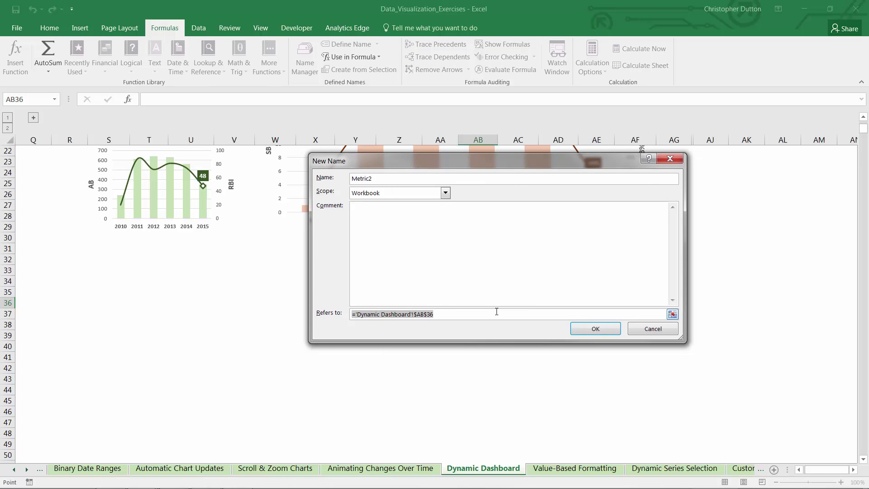
pyautogui.write('=OFFSET(')
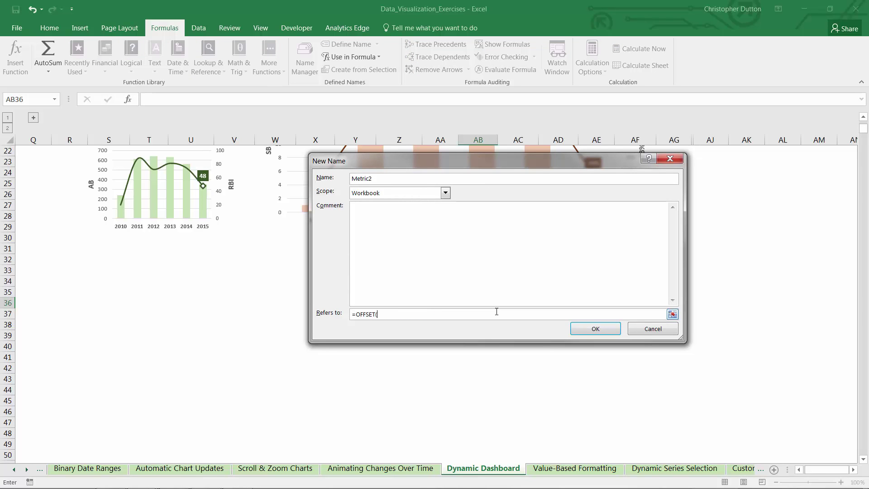
pyautogui.scroll(7, 523, 280)
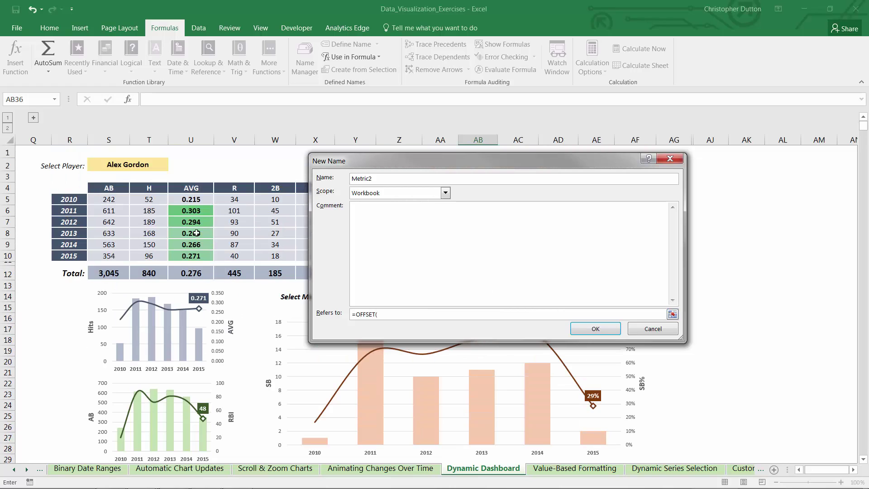
pyautogui.click(109, 199)
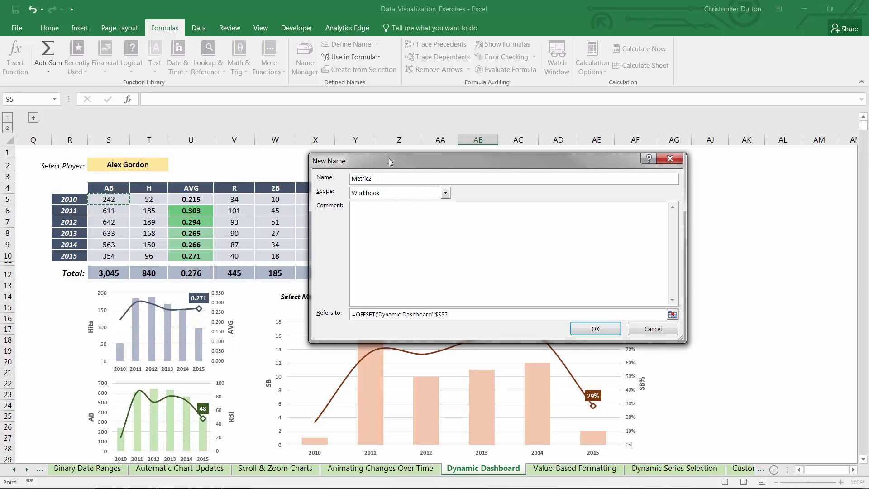
pyautogui.moveTo(390, 162); pyautogui.dragTo(571, 107)
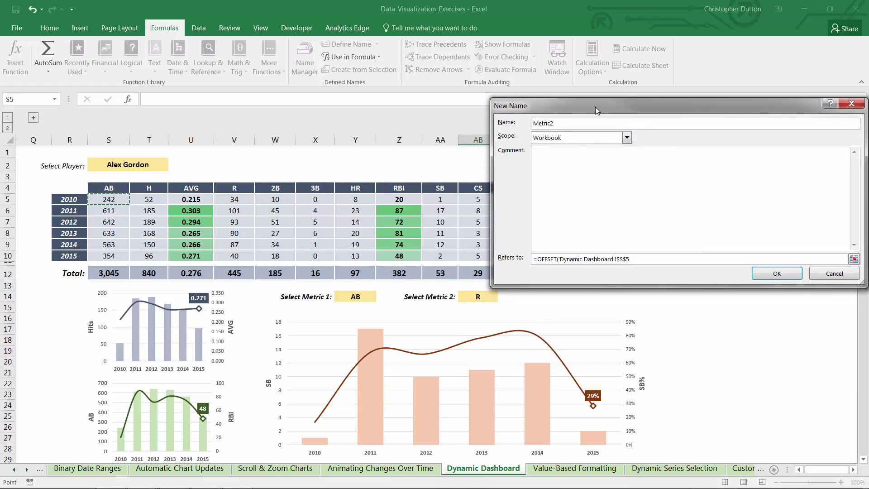
pyautogui.moveTo(596, 106); pyautogui.dragTo(498, 230)
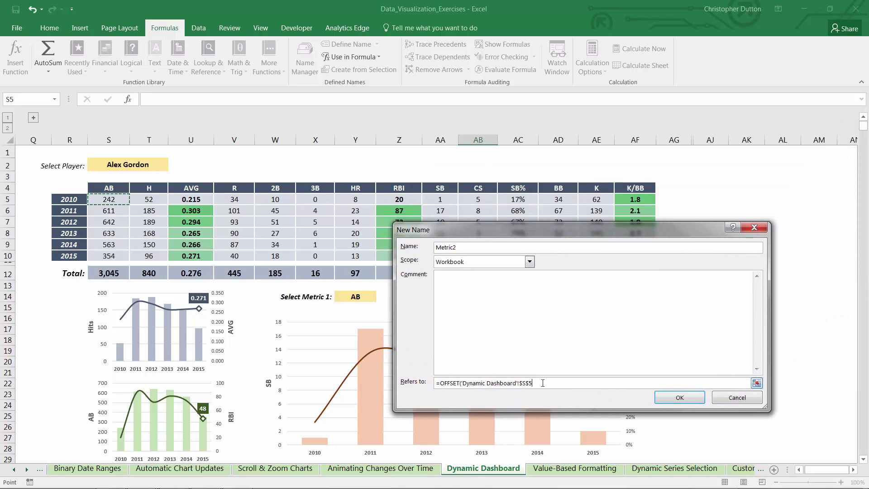
pyautogui.write(',0,MATCH(')
# - Finish Metric2 with MATCH($AB$14,$S$4:$AF$4,0)-1,6,1) and save it
pyautogui.moveTo(516, 230); pyautogui.dragTo(618, 229)
pyautogui.click(471, 296)
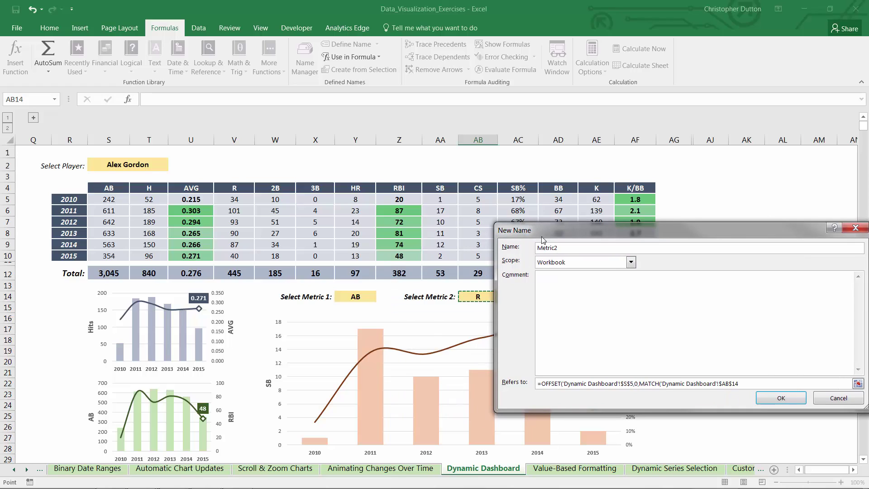
pyautogui.moveTo(542, 238); pyautogui.dragTo(426, 232)
pyautogui.write(',')
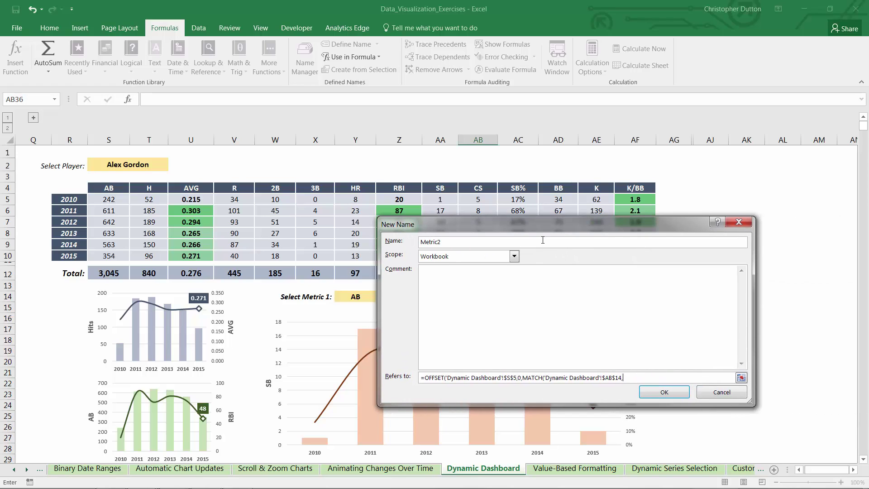
pyautogui.moveTo(111, 187); pyautogui.dragTo(634, 186)
pyautogui.write(',')
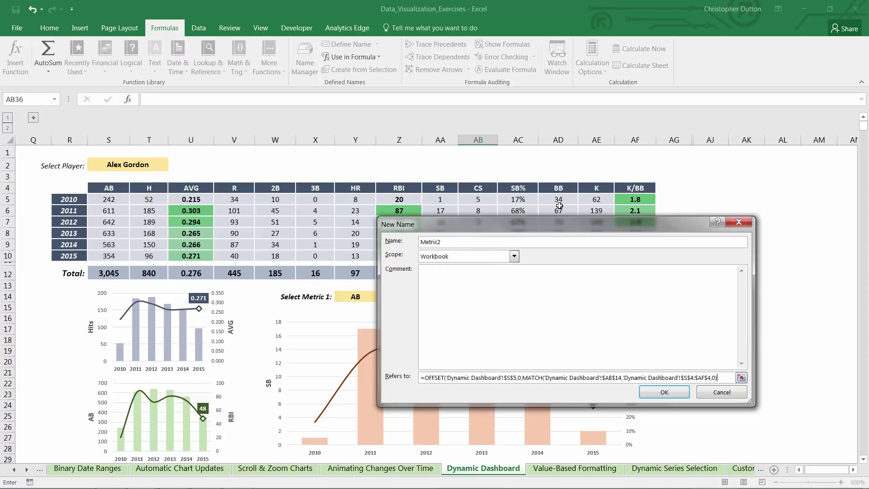
pyautogui.write('0)-1,6,1)')
pyautogui.press('Return')
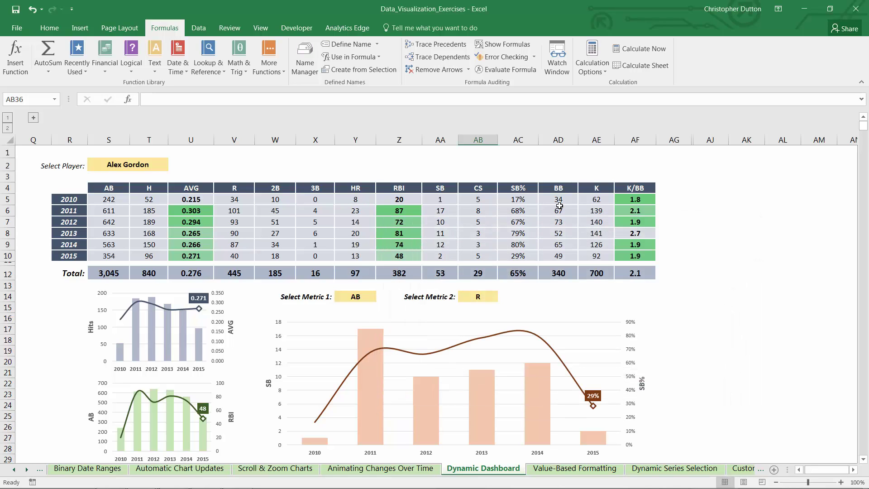
pyautogui.scroll(-1, 547, 232)
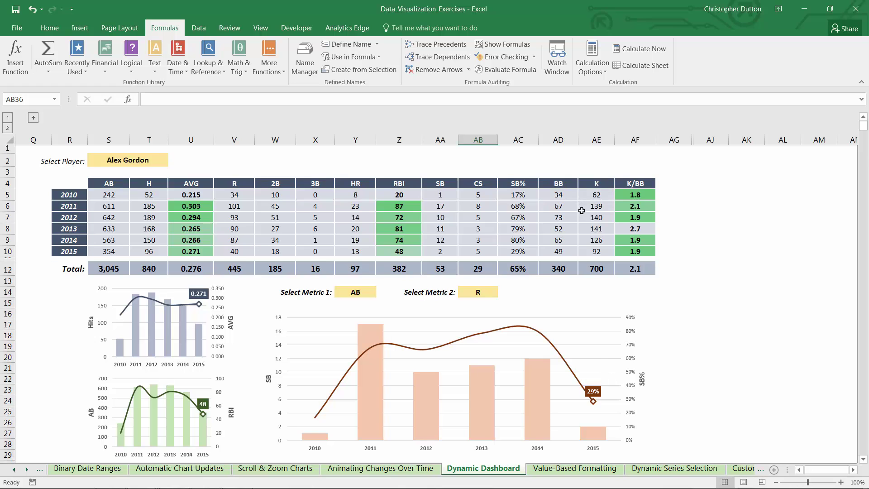
# - Point the SB bar series values to ='Dynamic Dashboard'!Metric1
pyautogui.click(369, 312)
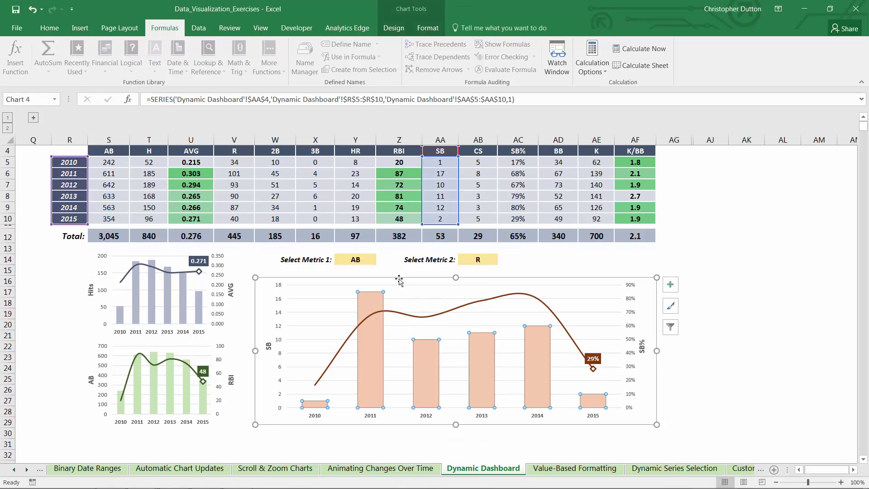
pyautogui.scroll(1, 508, 352)
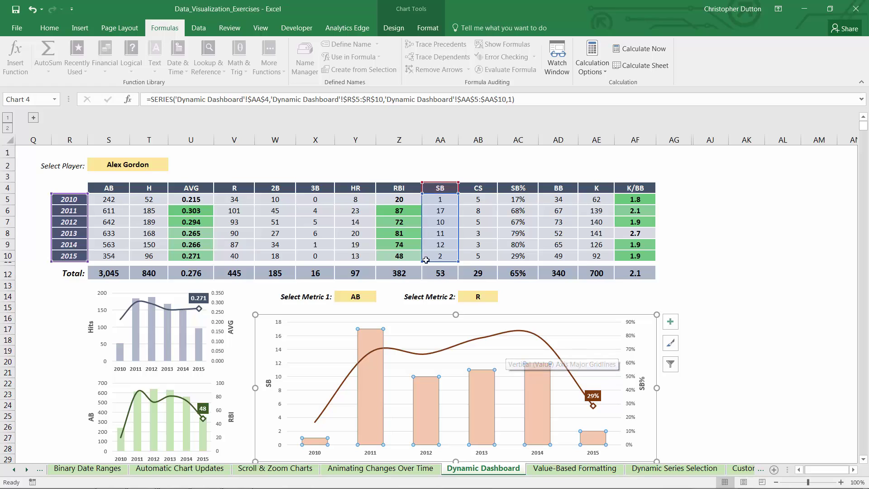
pyautogui.rightClick(370, 339)
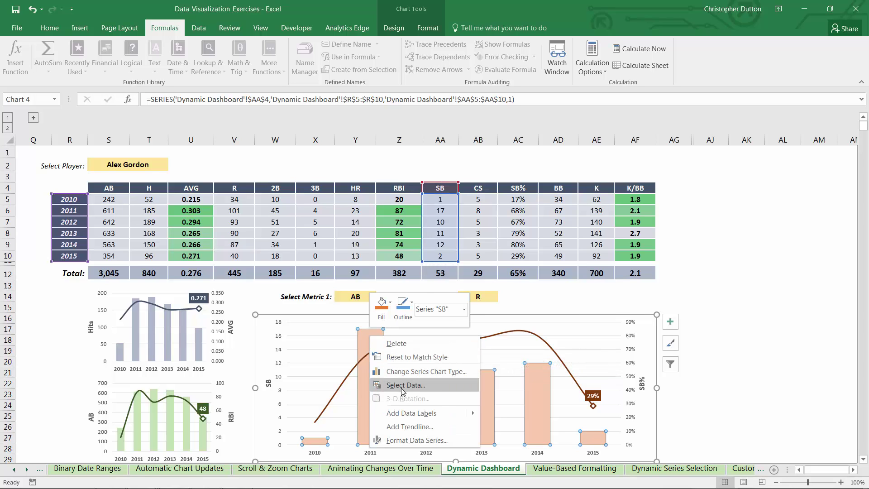
pyautogui.click(402, 390)
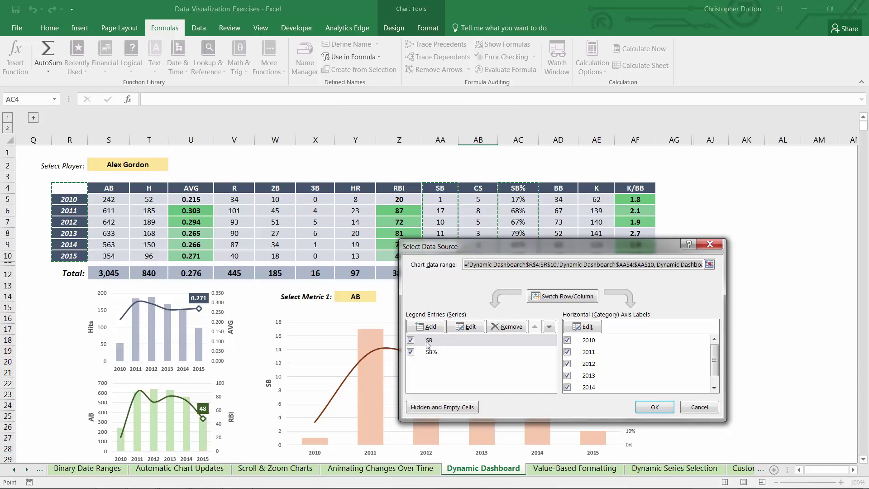
pyautogui.click(428, 341)
pyautogui.click(468, 326)
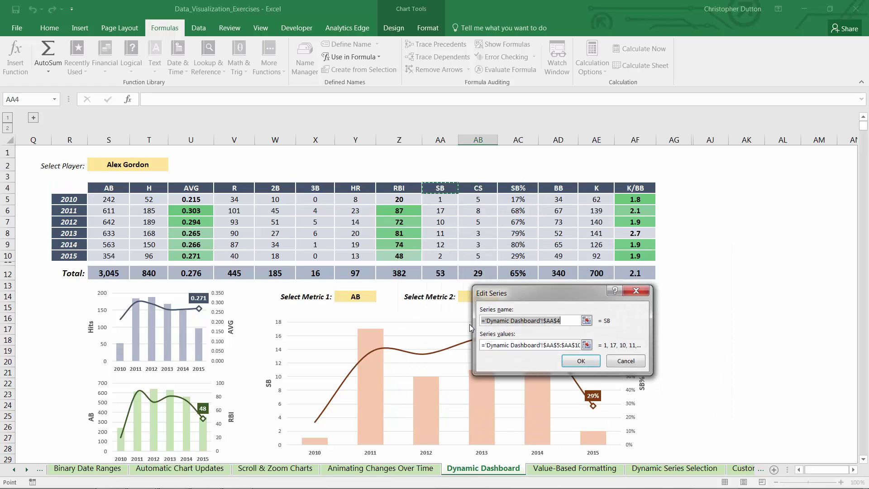
pyautogui.moveTo(498, 293); pyautogui.dragTo(366, 279)
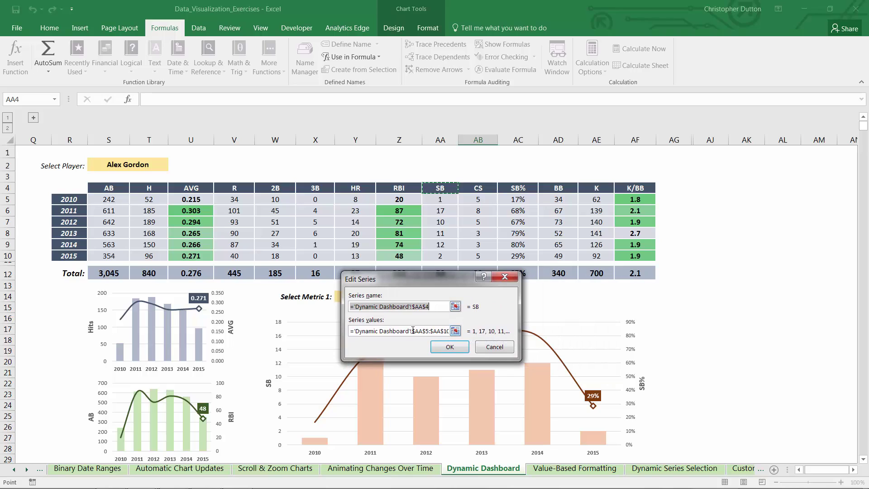
pyautogui.moveTo(409, 331); pyautogui.dragTo(456, 332)
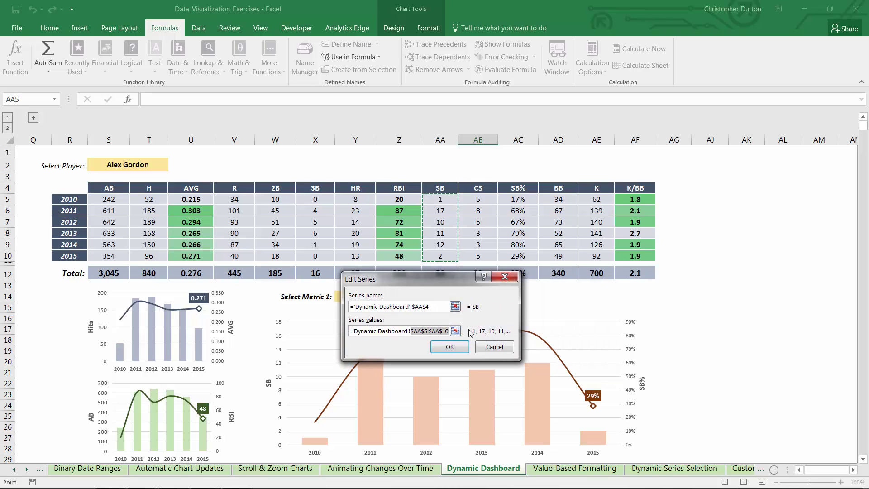
pyautogui.write('Metric')
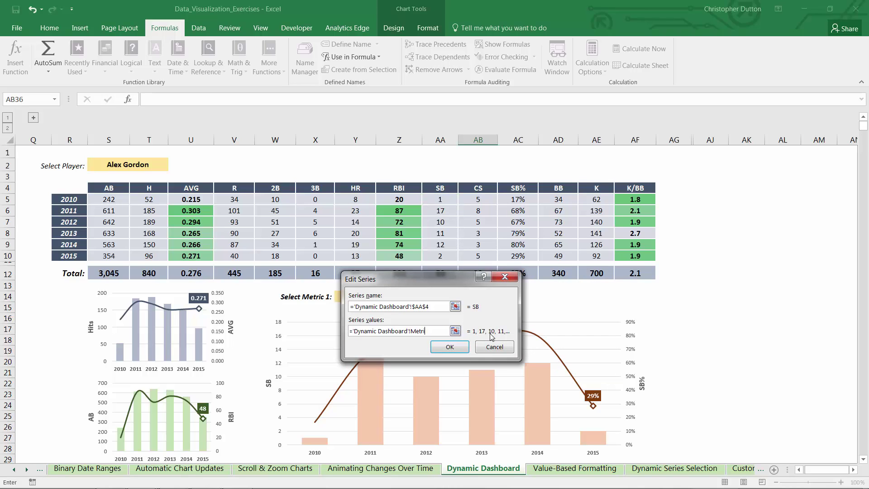
pyautogui.click(449, 347)
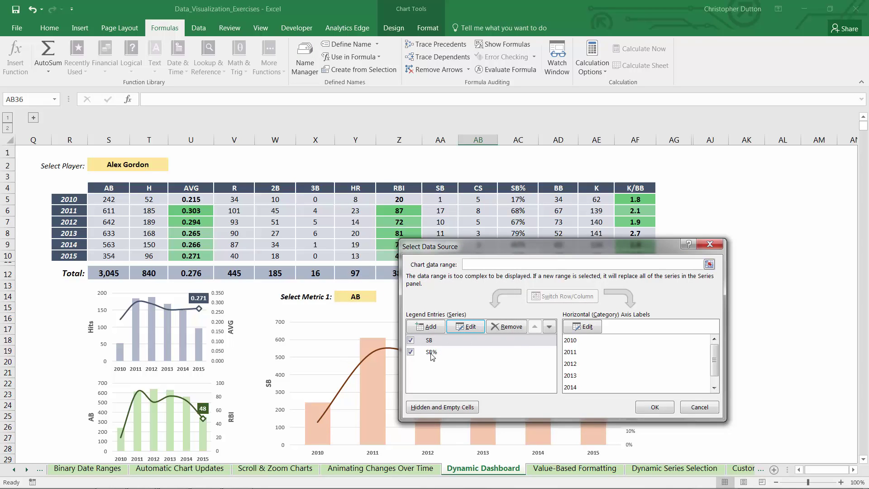
# - Point the SB% line series values to Metric2 and apply the data changes
pyautogui.click(433, 352)
pyautogui.click(471, 327)
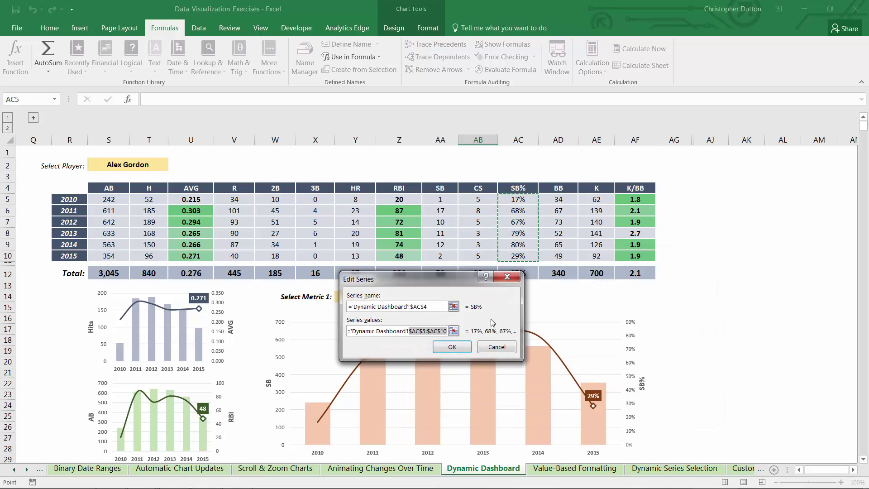
pyautogui.write('Metri')
pyautogui.write('c')
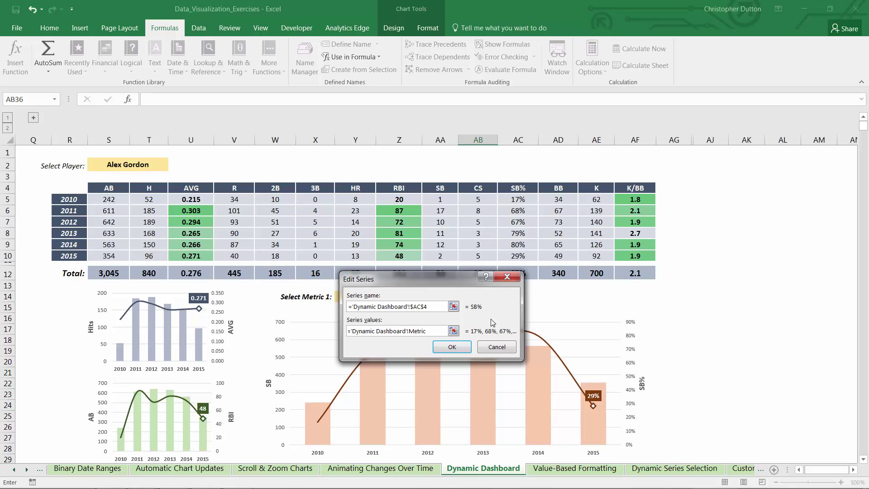
pyautogui.write('2')
pyautogui.click(466, 345)
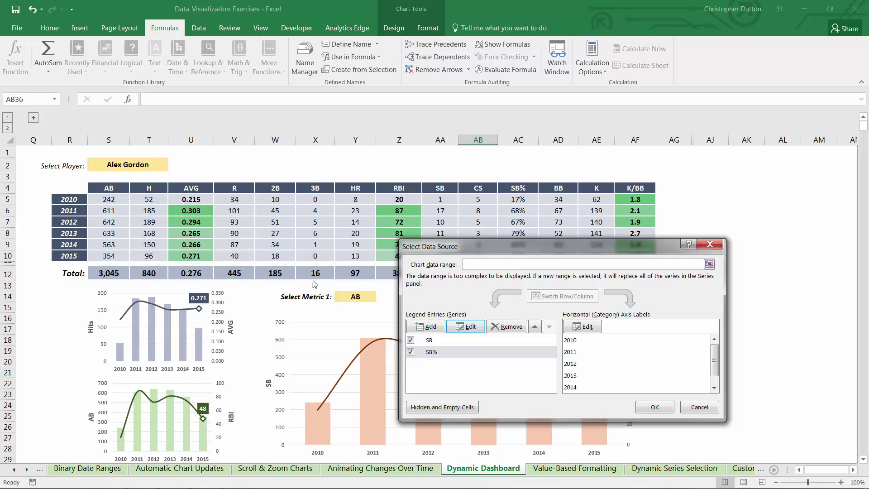
pyautogui.click(655, 407)
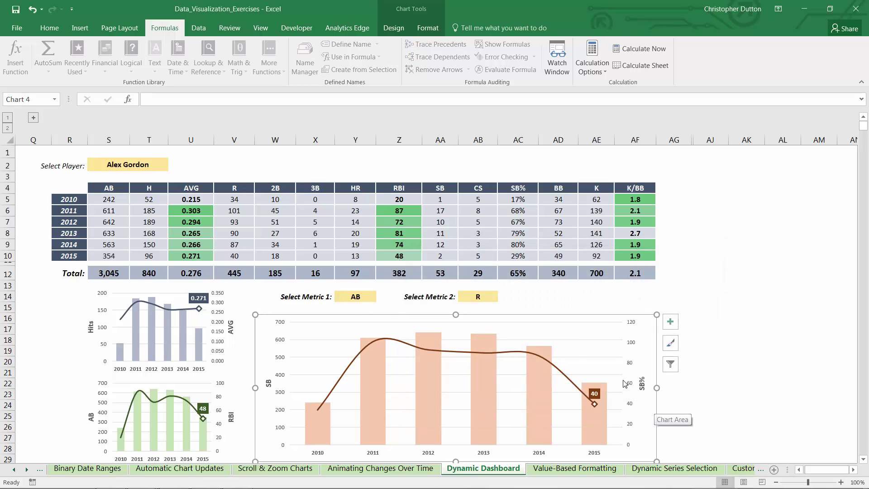
# - Delete the SB and SB% axis titles and narrow the chart slightly on both sides
pyautogui.scroll(-1, 539, 352)
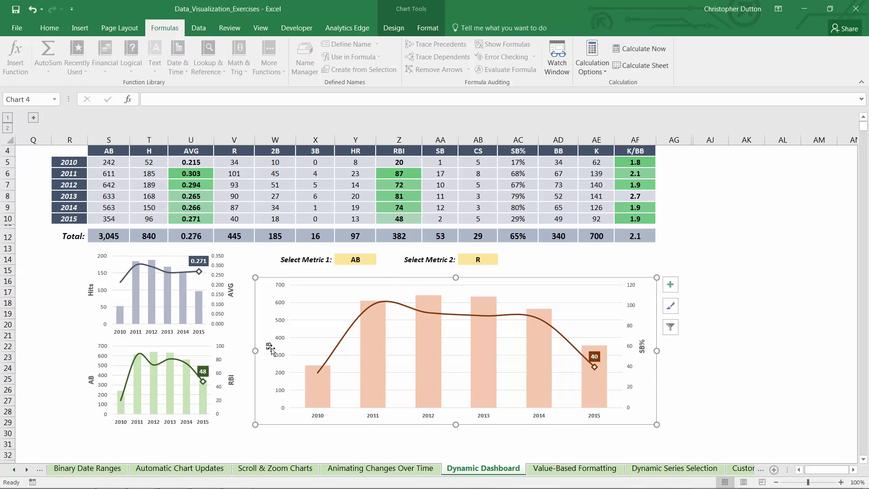
pyautogui.click(641, 346)
pyautogui.click(269, 346)
pyautogui.click(642, 346)
pyautogui.click(360, 261)
pyautogui.click(460, 262)
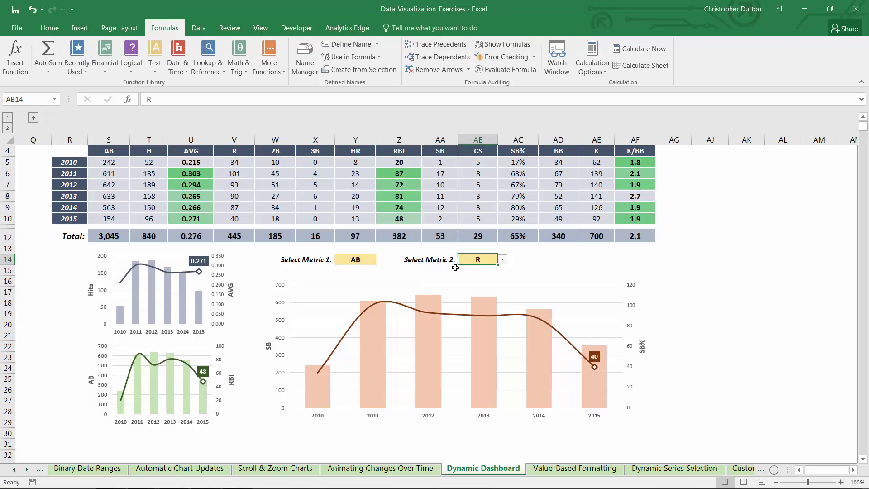
pyautogui.click(268, 345)
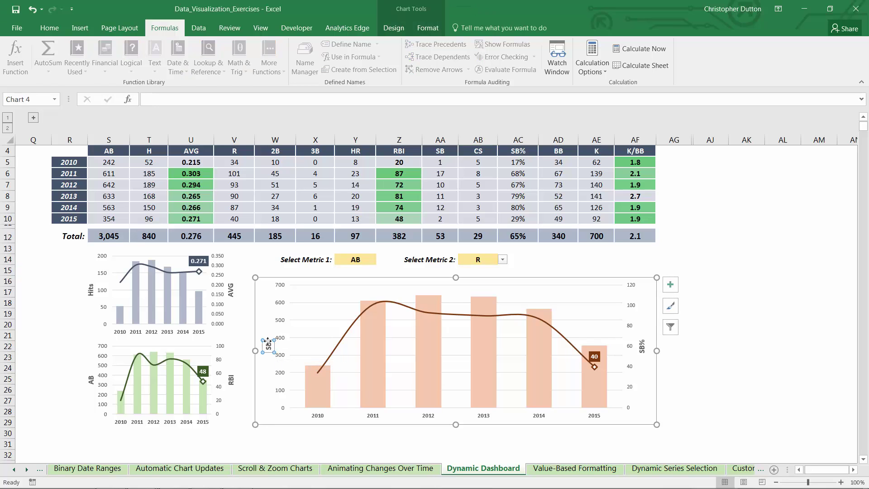
pyautogui.press('Delete')
pyautogui.click(643, 339)
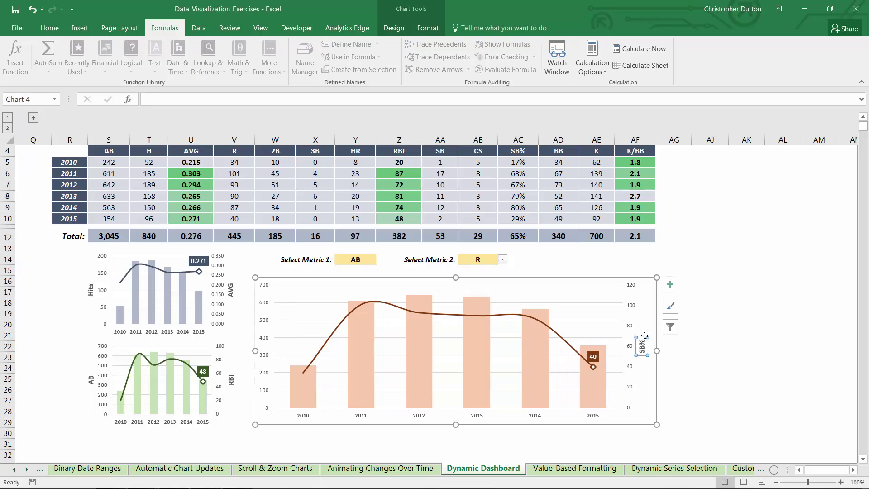
pyautogui.press('Delete')
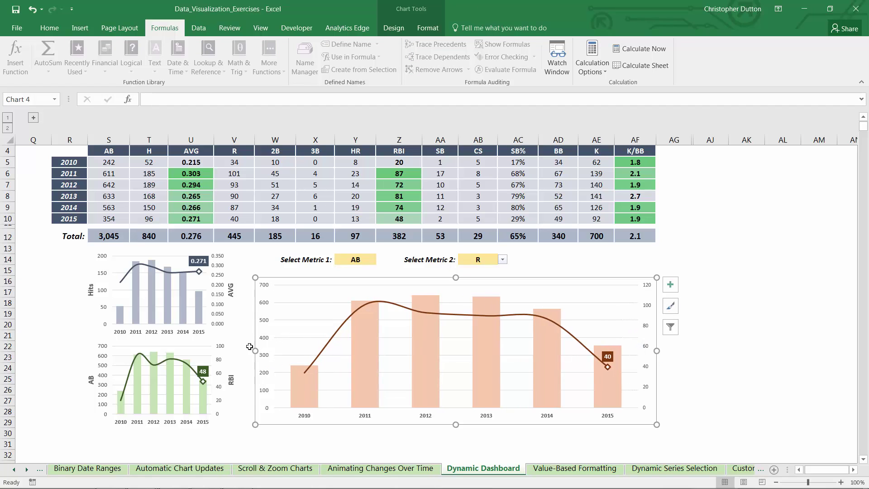
pyautogui.moveTo(256, 351); pyautogui.dragTo(263, 350)
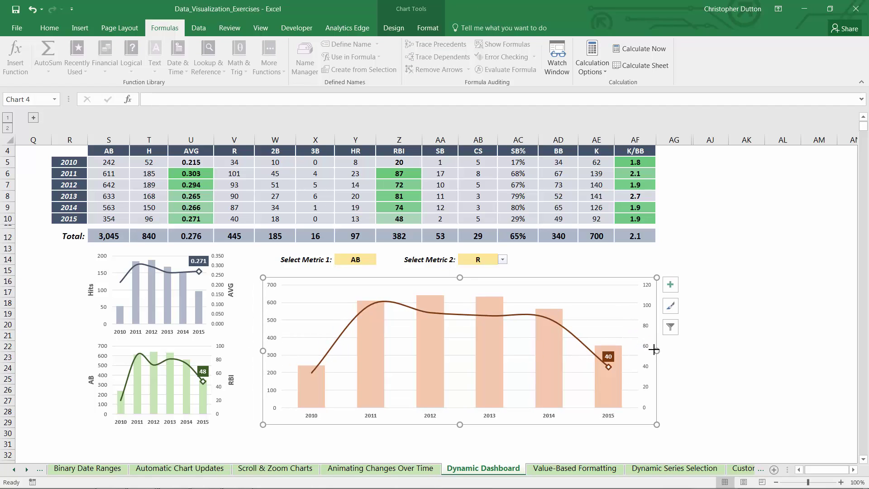
pyautogui.moveTo(655, 350); pyautogui.dragTo(646, 349)
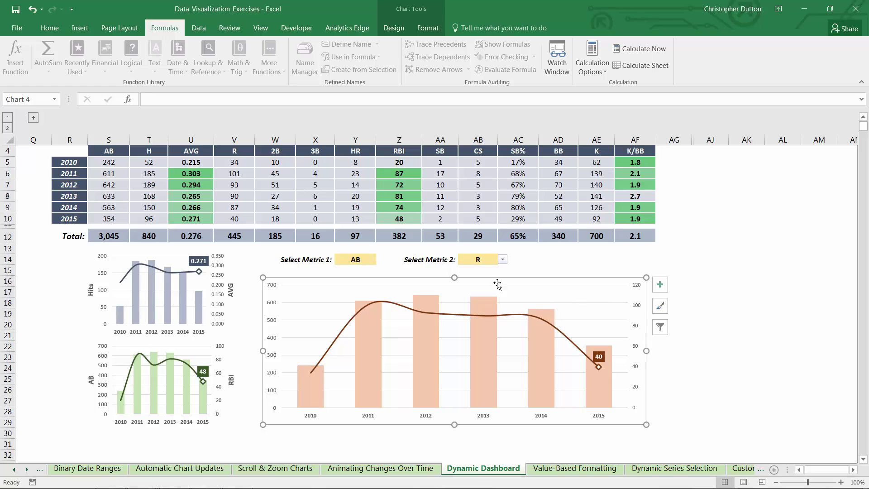
# - Insert a text box linked to =$Y$14 so it shows AB
pyautogui.click(80, 28)
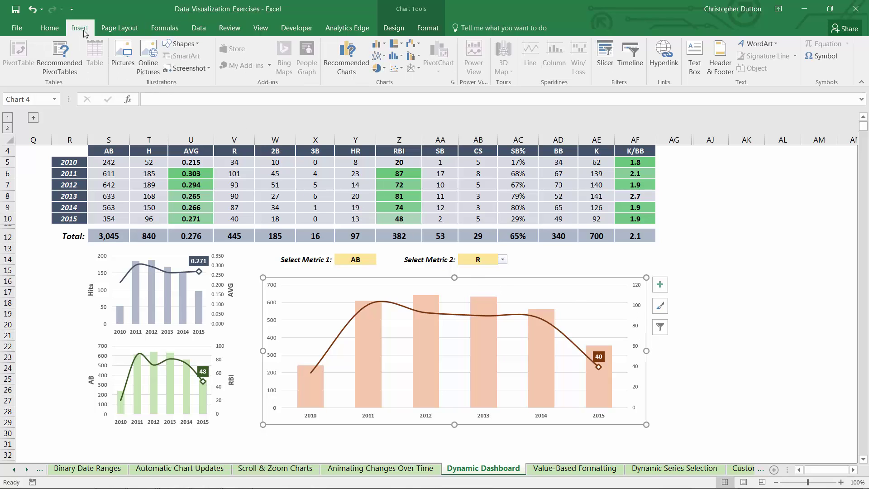
pyautogui.click(182, 44)
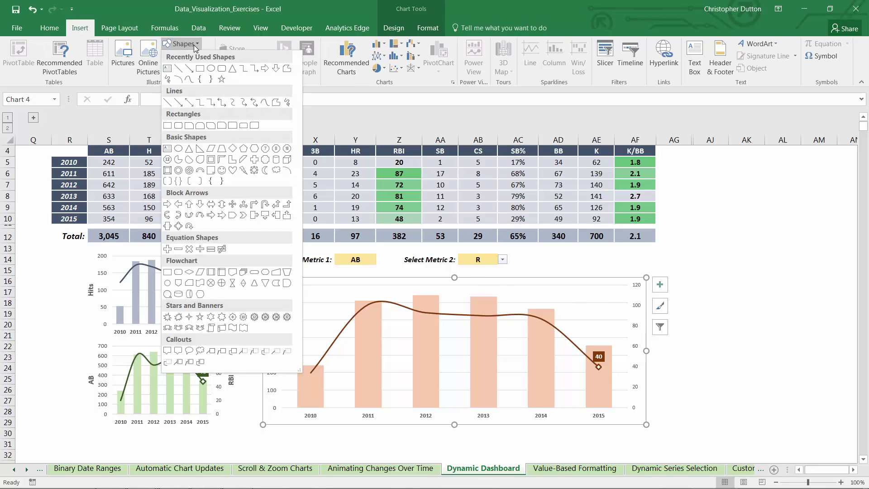
pyautogui.click(168, 68)
pyautogui.moveTo(534, 253); pyautogui.dragTo(600, 266)
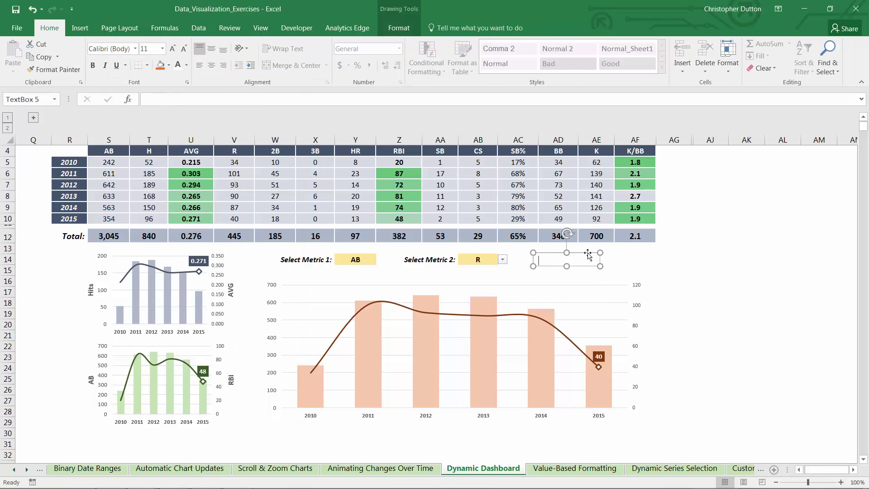
pyautogui.click(160, 98)
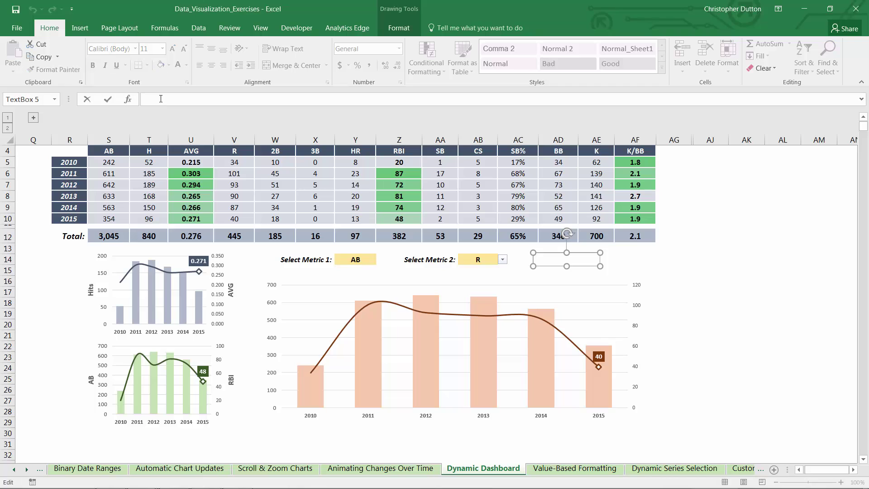
pyautogui.write('=')
pyautogui.click(348, 259)
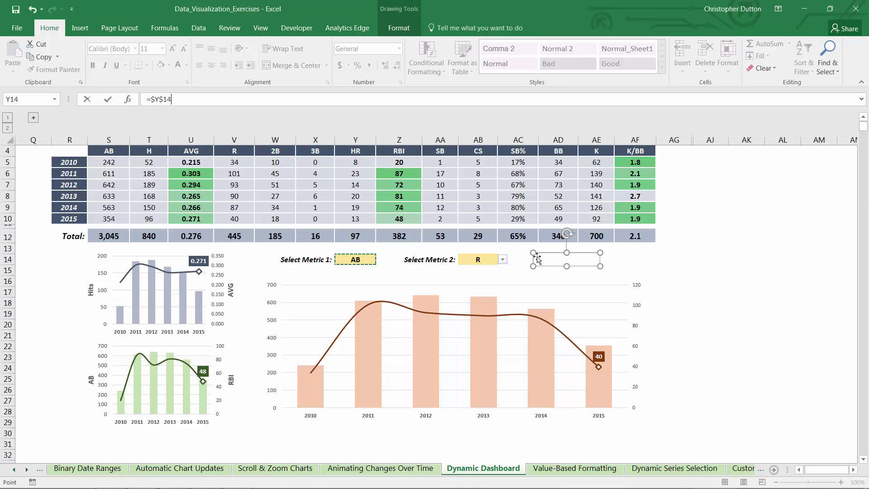
pyautogui.press('Return')
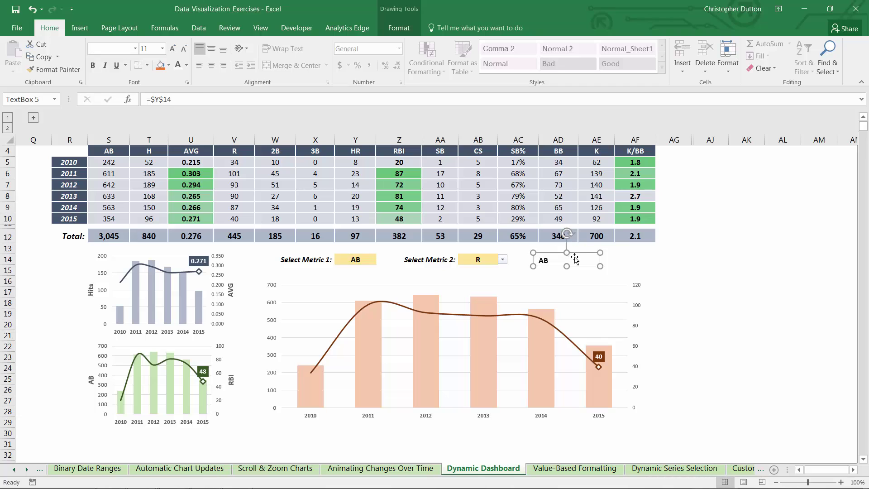
# - Centre and rotate the AB box, remove its fill and outline, and place it by the left axis
pyautogui.click(211, 48)
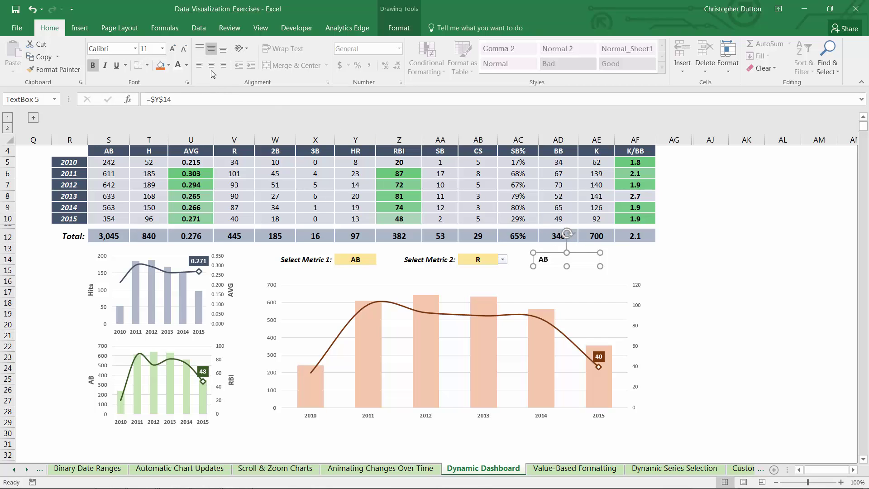
pyautogui.click(211, 65)
pyautogui.moveTo(567, 234); pyautogui.dragTo(553, 253)
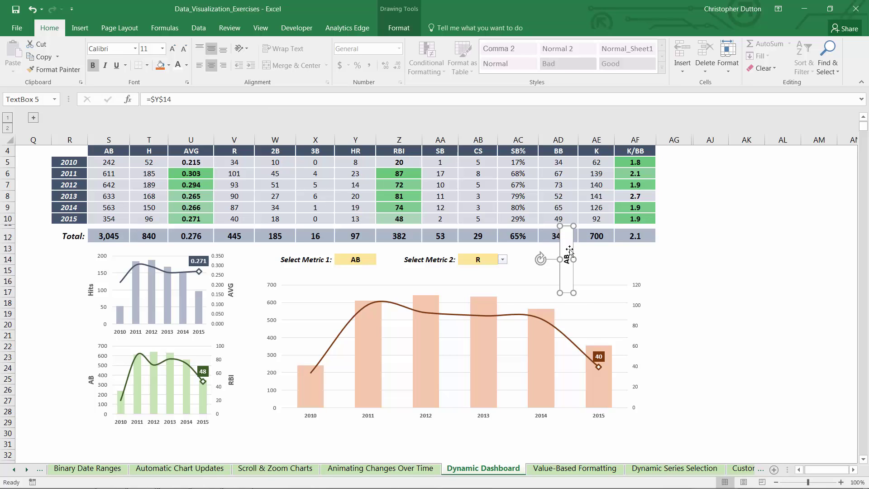
pyautogui.rightClick(569, 250)
pyautogui.click(588, 435)
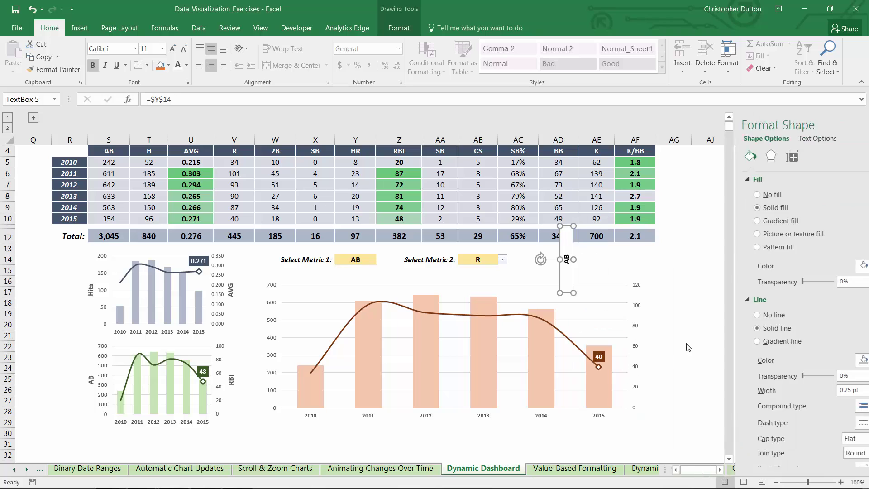
pyautogui.click(730, 195)
pyautogui.click(730, 280)
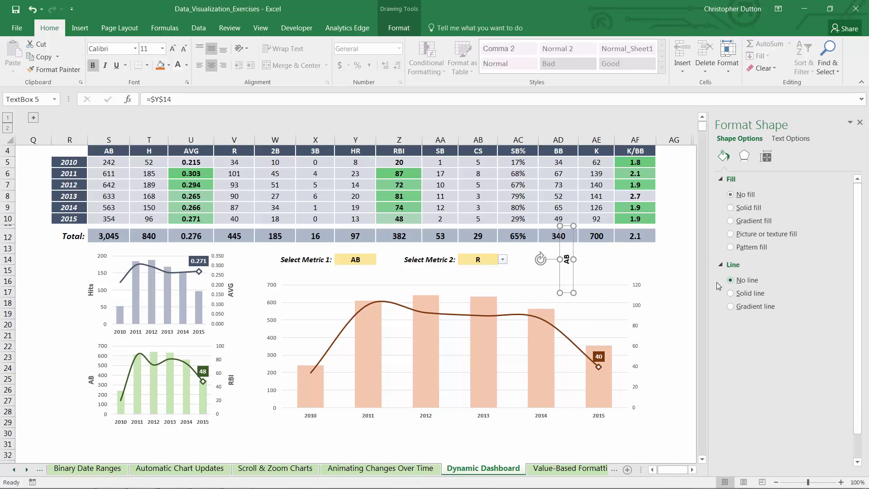
pyautogui.moveTo(562, 253); pyautogui.dragTo(266, 332)
# - Duplicate the box, relink it to $AB$14 to show R, and place it by the right axis
pyautogui.hotkey('ctrl', 'c')
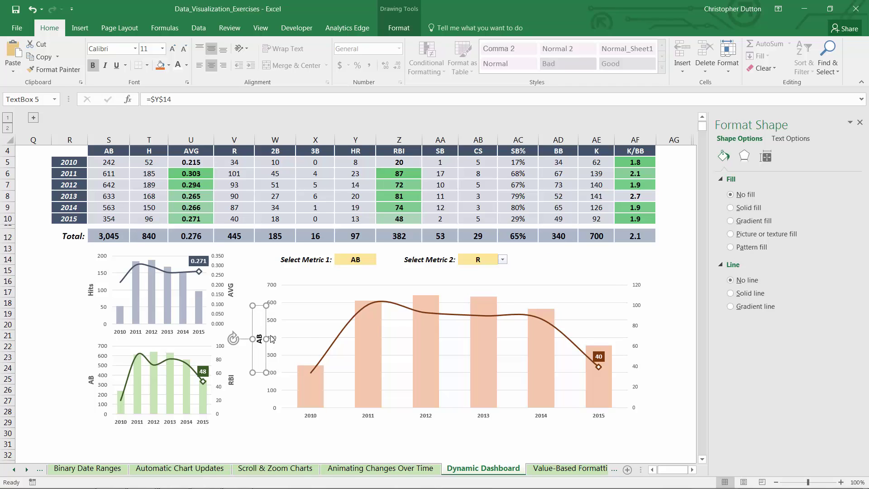
pyautogui.hotkey('ctrl', 'v')
pyautogui.moveTo(262, 321); pyautogui.dragTo(695, 359)
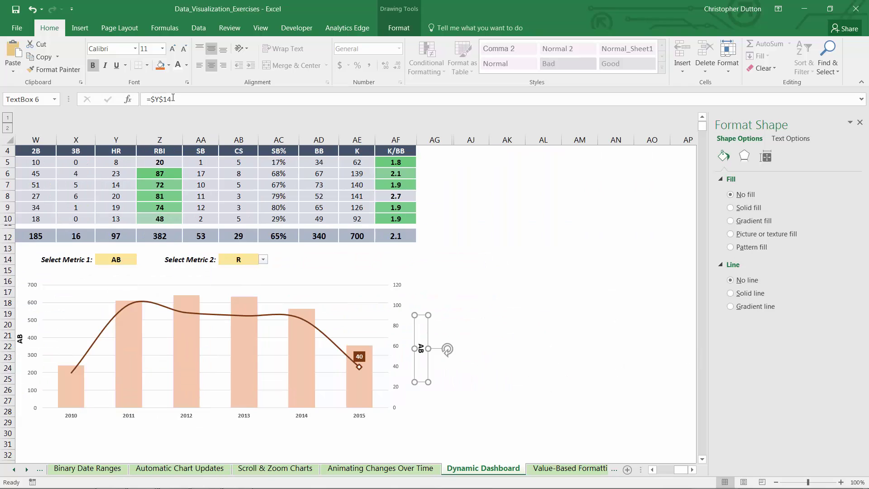
pyautogui.click(160, 99)
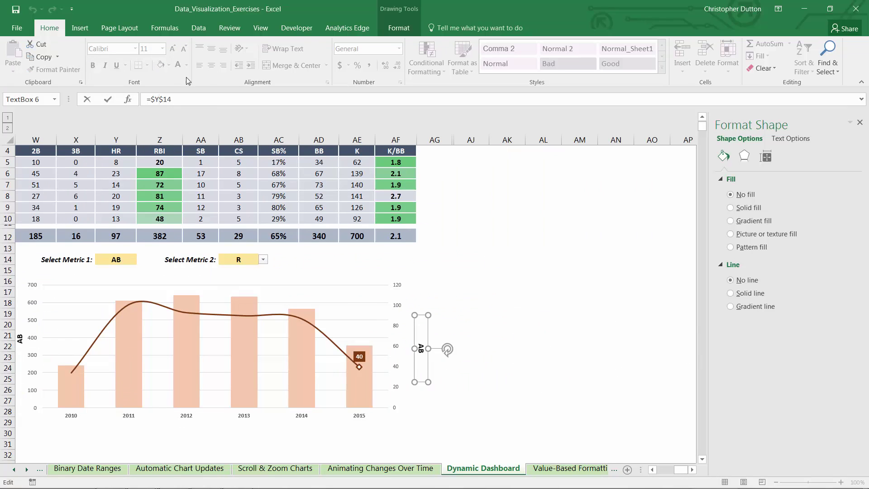
pyautogui.press('BackSpace')
pyautogui.write('AB')
pyautogui.press('Return')
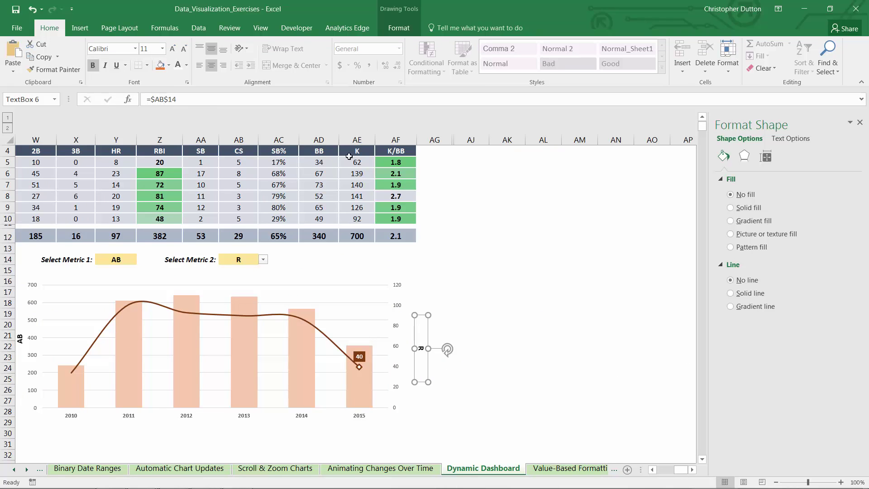
pyautogui.click(504, 268)
pyautogui.click(859, 124)
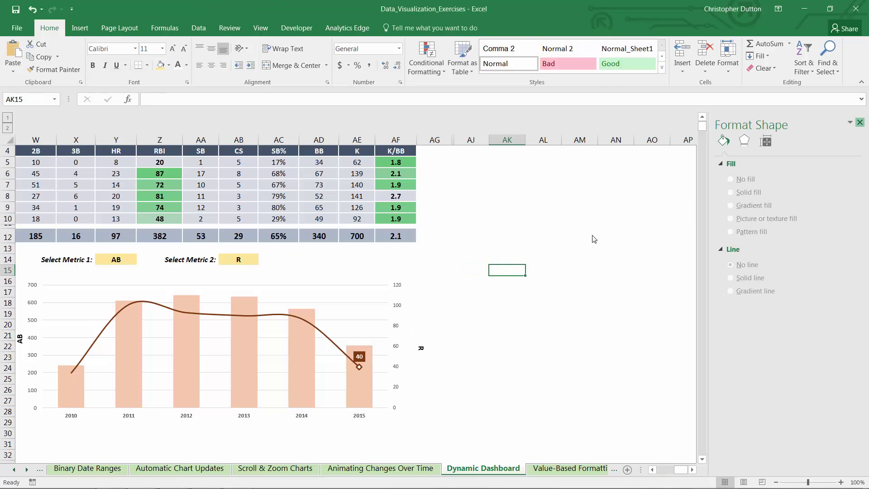
pyautogui.click(422, 345)
pyautogui.moveTo(427, 337); pyautogui.dragTo(419, 338)
# - Nudge the R axis title slightly up into place
pyautogui.click(470, 335)
pyautogui.hscroll(-3, 634, 355)
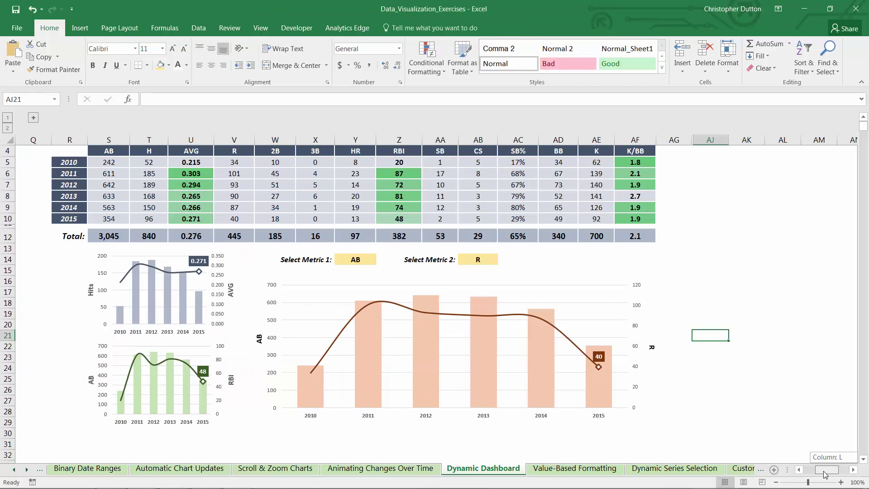
pyautogui.click(647, 349)
pyautogui.moveTo(656, 340); pyautogui.dragTo(658, 333)
pyautogui.click(746, 325)
# - Set Metric 2 to RBI and Metric 1 to H
pyautogui.click(484, 259)
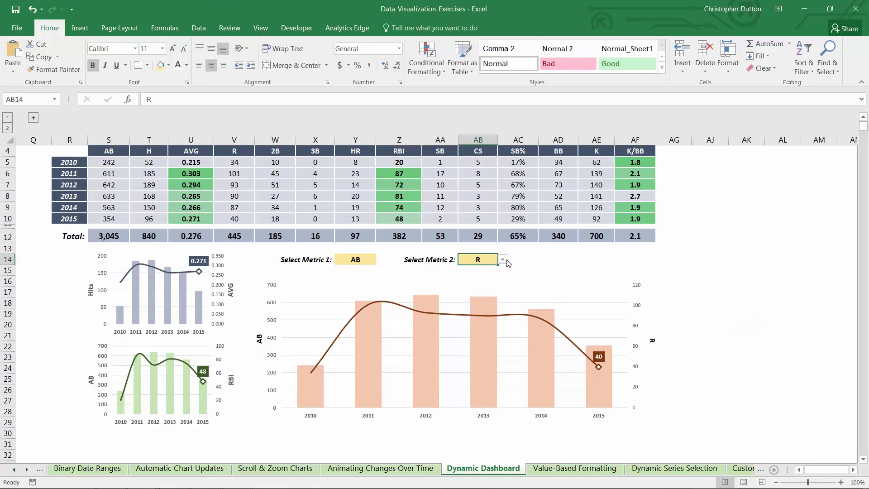
pyautogui.click(502, 261)
pyautogui.click(475, 299)
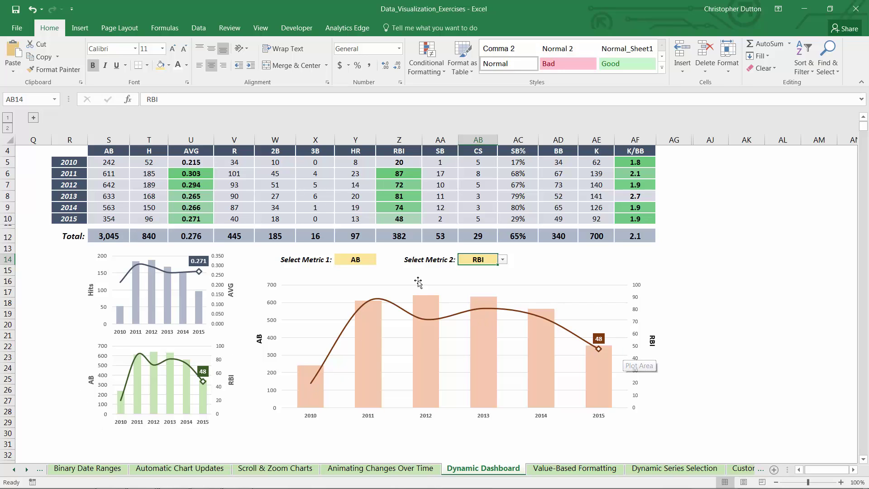
pyautogui.click(365, 261)
pyautogui.click(380, 259)
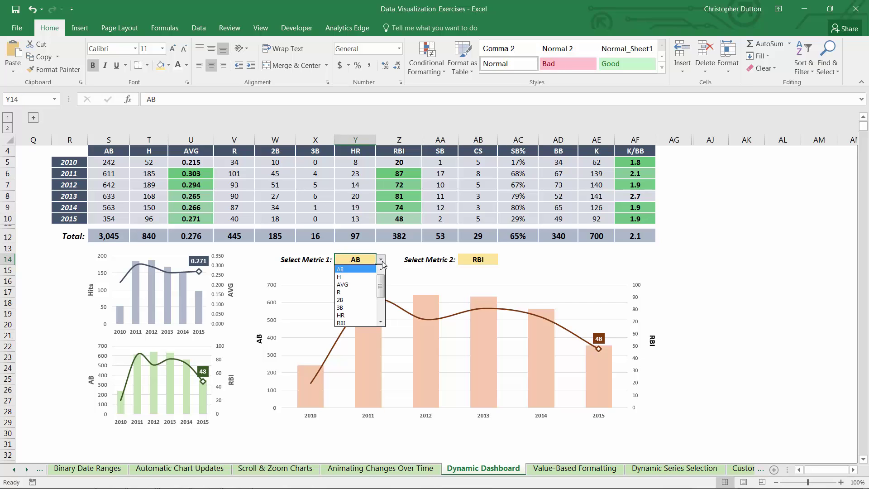
pyautogui.click(356, 276)
# - Change Metric 2 to AVG, then to SB%
pyautogui.click(478, 259)
pyautogui.click(502, 259)
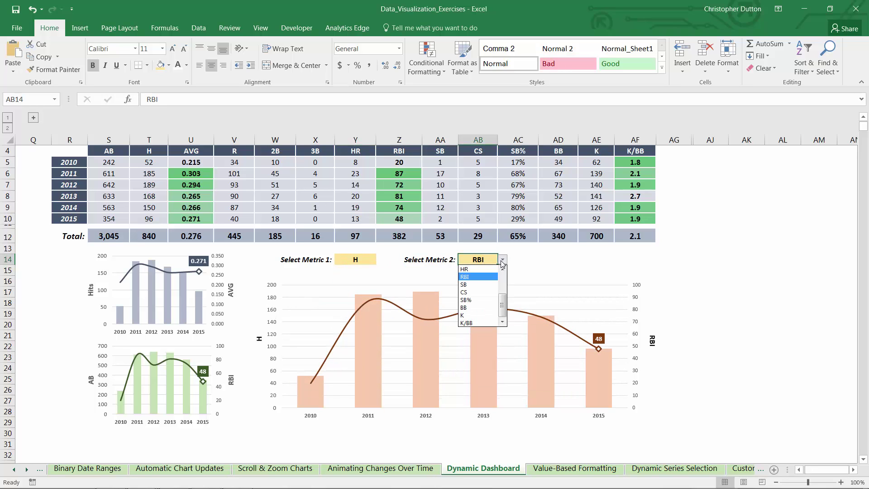
pyautogui.scroll(3, 480, 294)
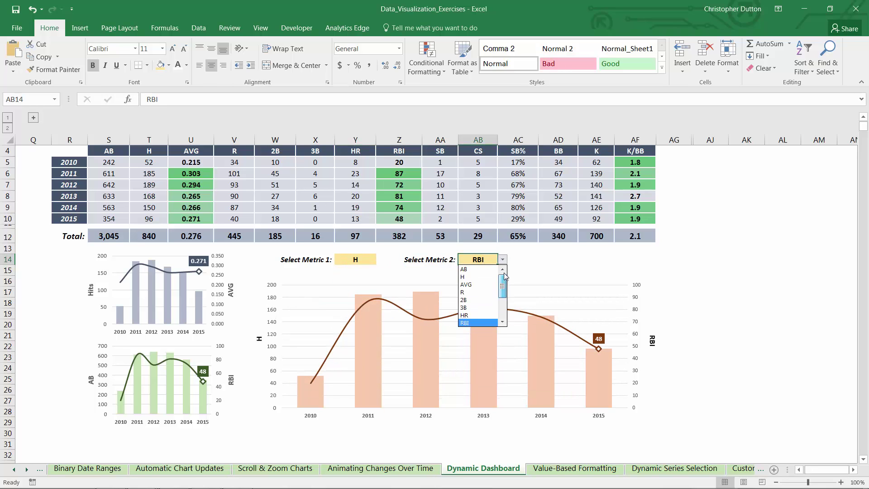
pyautogui.click(468, 285)
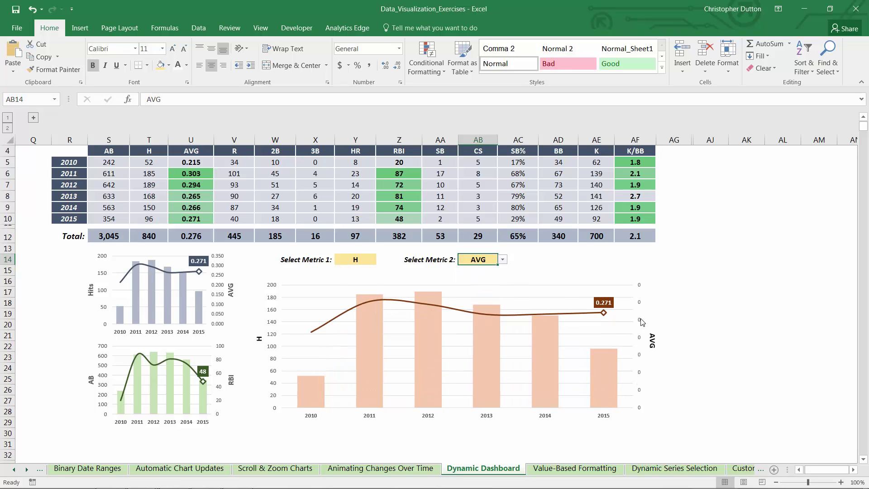
pyautogui.click(502, 259)
pyautogui.scroll(-2, 484, 313)
pyautogui.click(474, 301)
pyautogui.scroll(1, 473, 301)
pyautogui.click(720, 262)
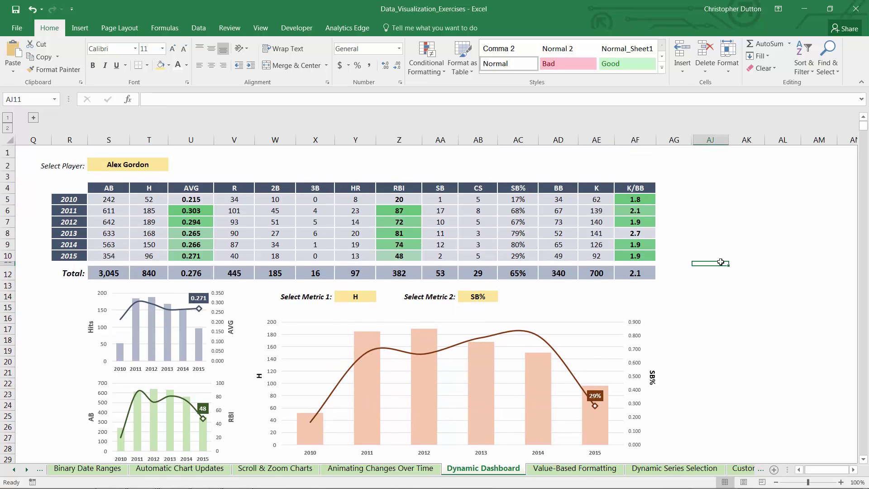